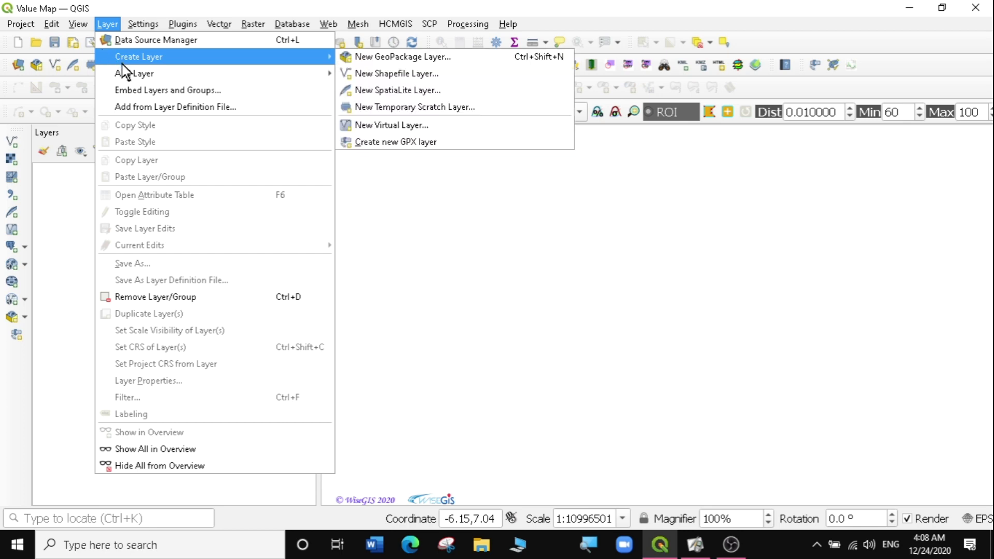
Browse for a vector dataset to add, opening the folder Desktop\GIS\data\africa\African Countries shapefile.
click(391, 75)
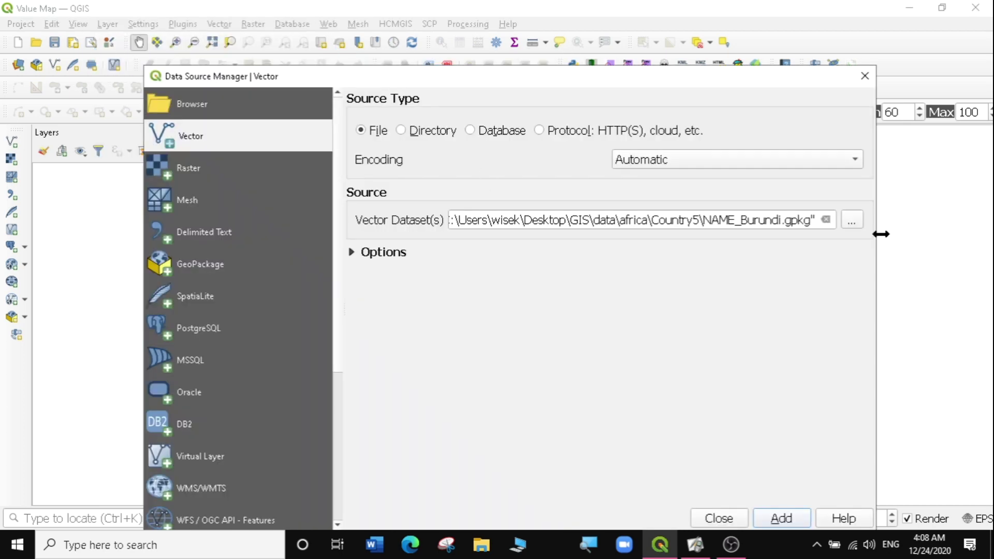
click(852, 220)
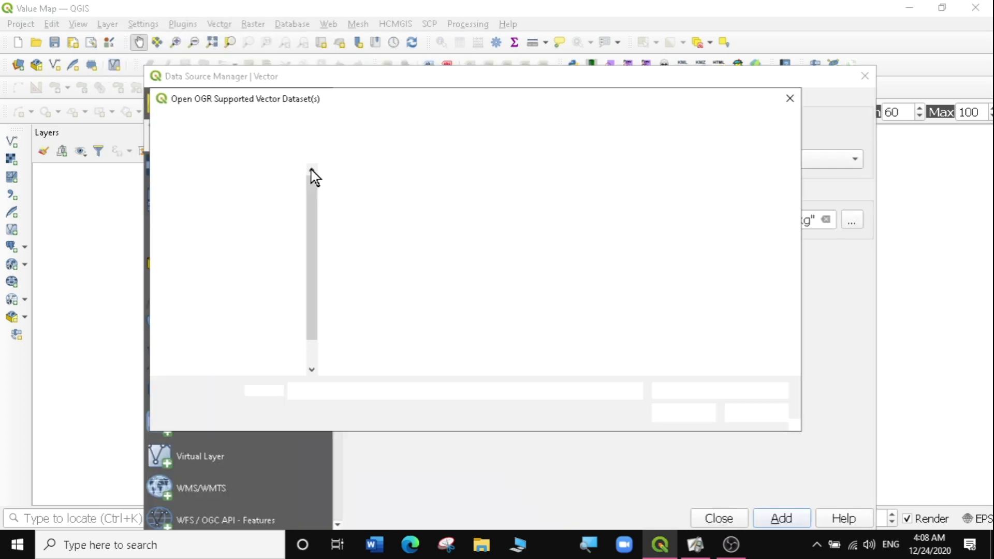
click(204, 213)
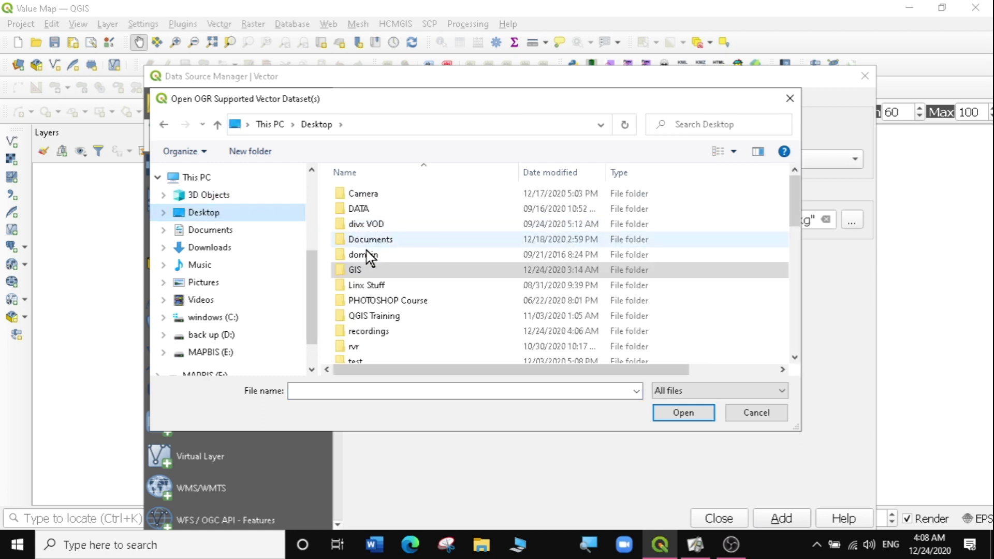
double_click(363, 271)
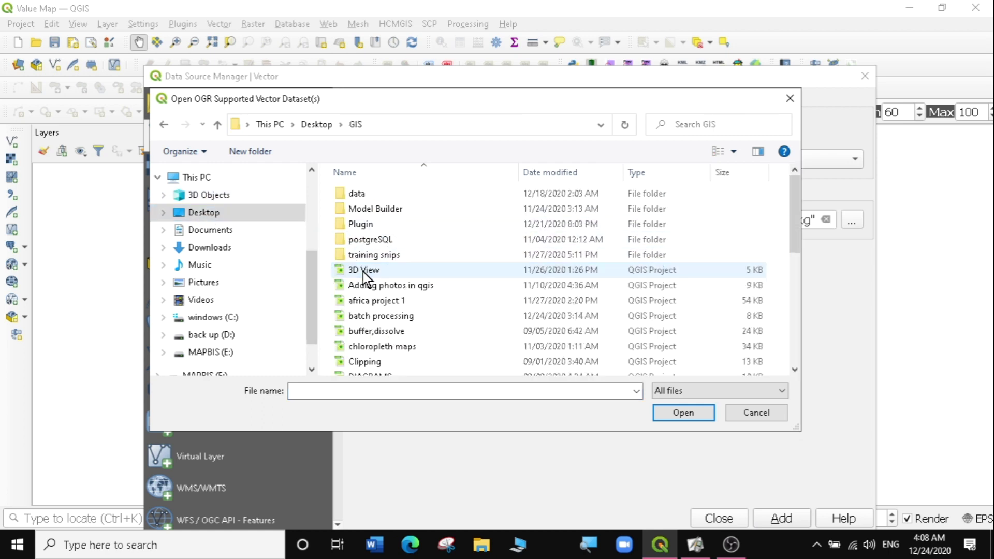
double_click(368, 194)
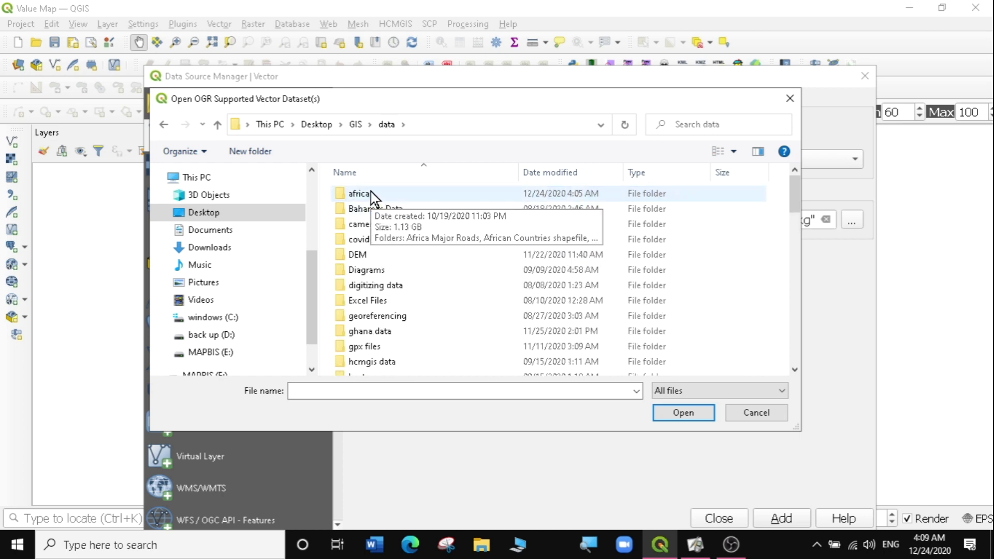
double_click(373, 195)
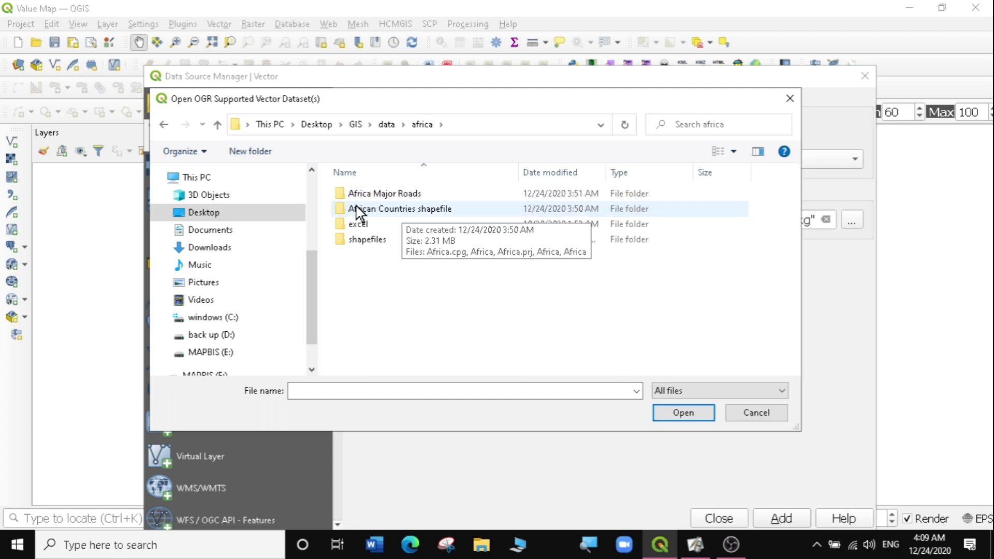
double_click(402, 210)
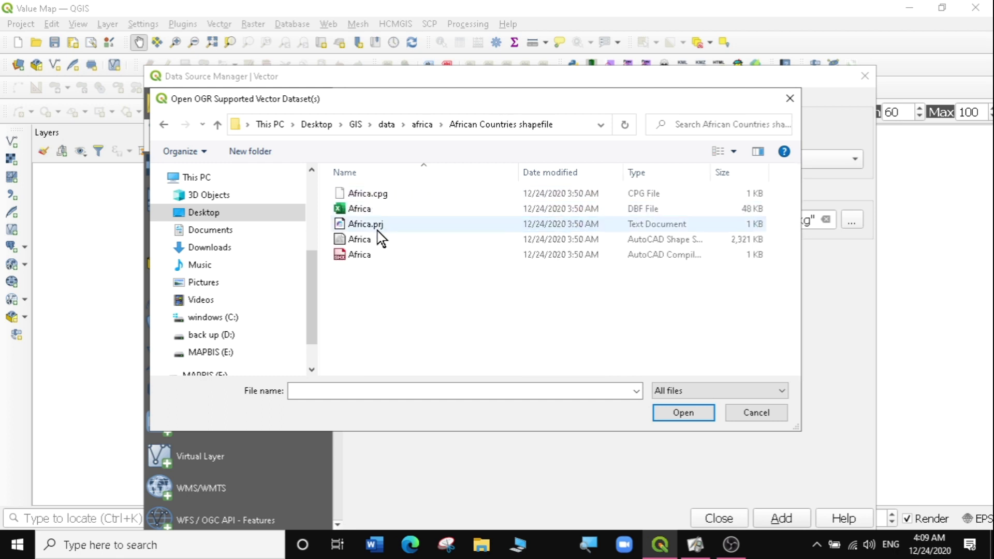
Limit the file list to ESRI Shapefiles and add the Africa shapefile to the project as a vector layer.
click(713, 391)
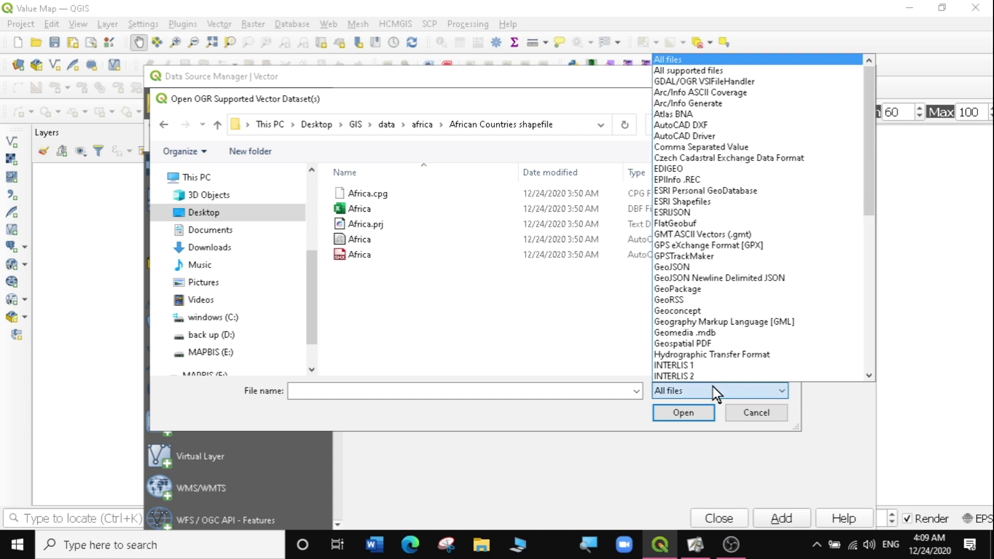
click(685, 204)
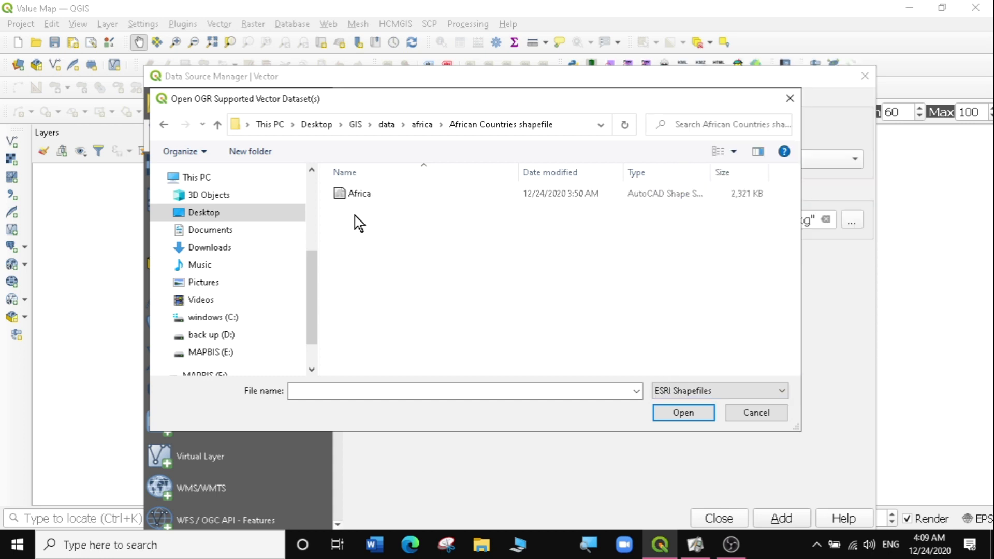
click(353, 196)
click(674, 414)
click(781, 518)
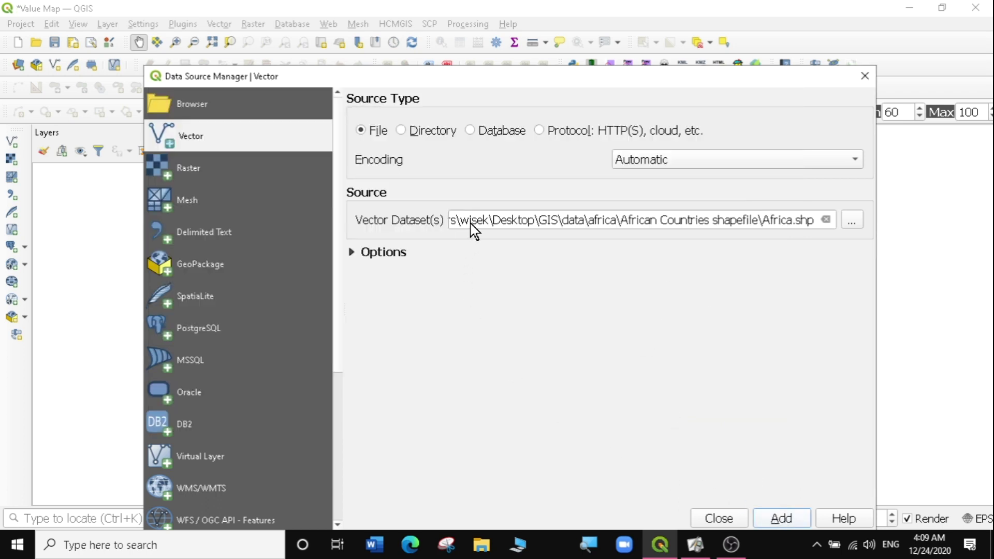
Add the Major Roads shapefile from the Africa Major Roads folder as a second vector layer and close the data source manager.
drag(522, 77, 516, 115)
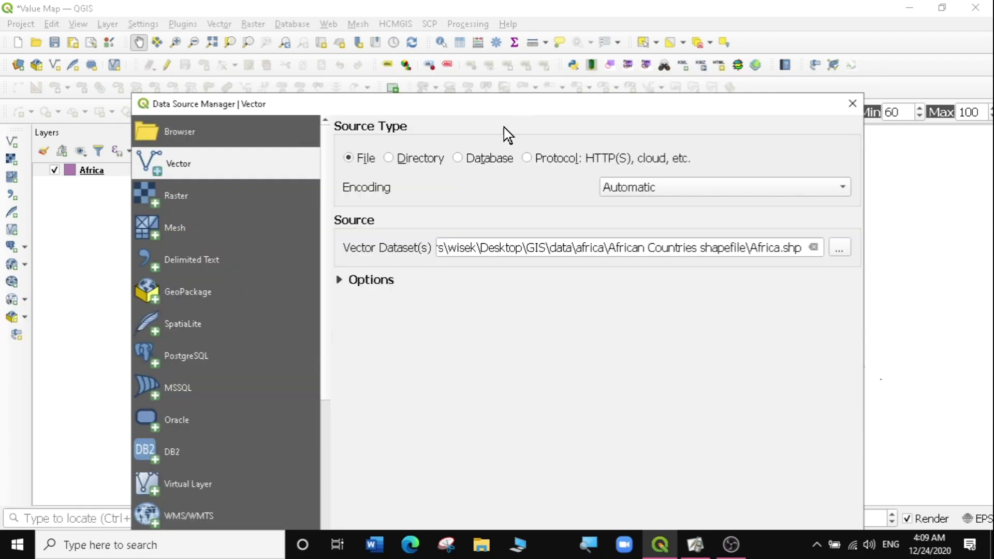
click(836, 249)
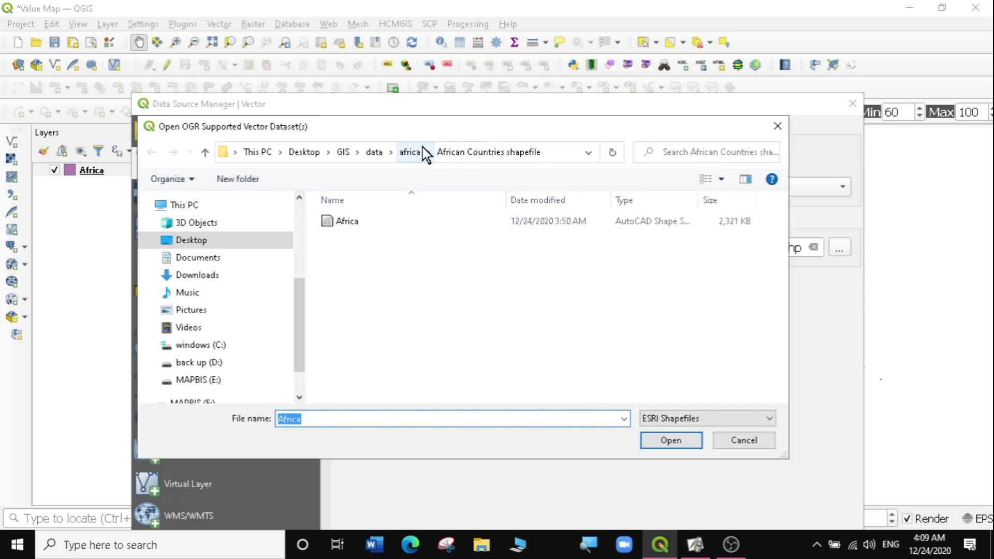
click(411, 153)
click(362, 222)
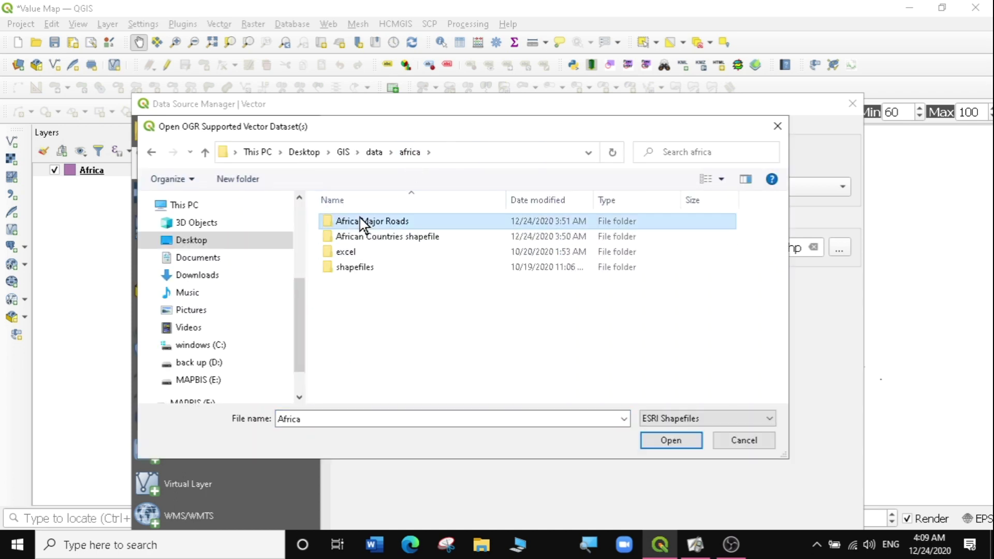
double_click(364, 223)
click(374, 227)
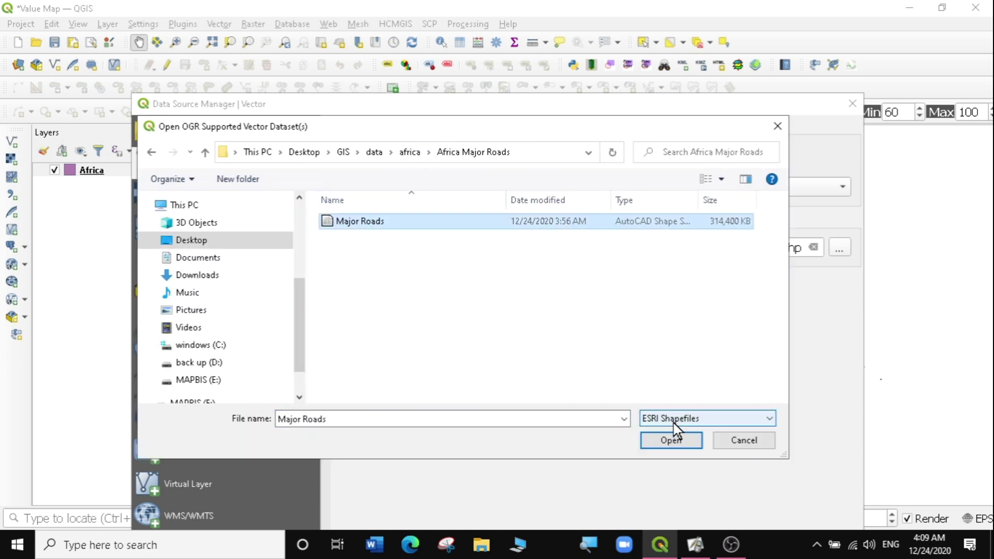
click(670, 438)
drag(624, 102, 601, 43)
click(742, 486)
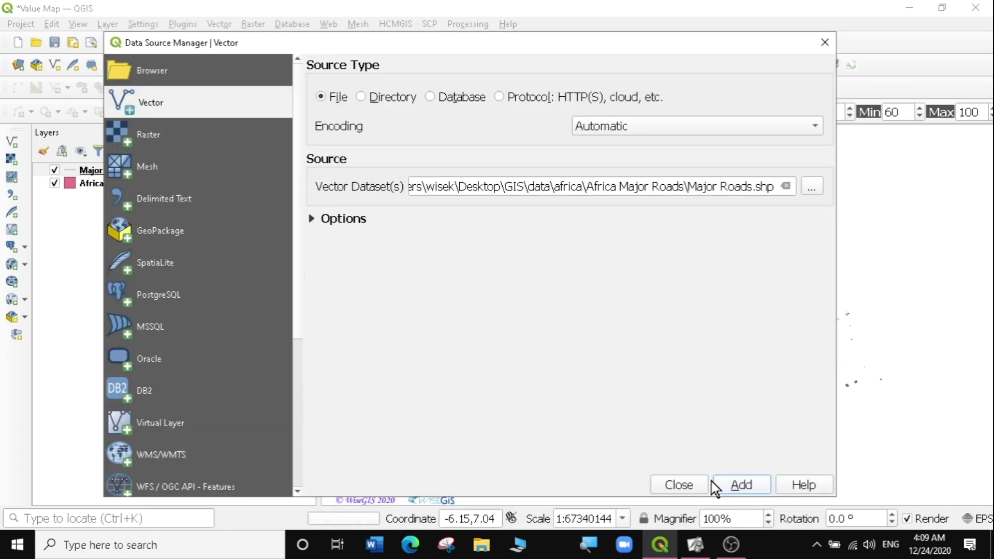
click(678, 485)
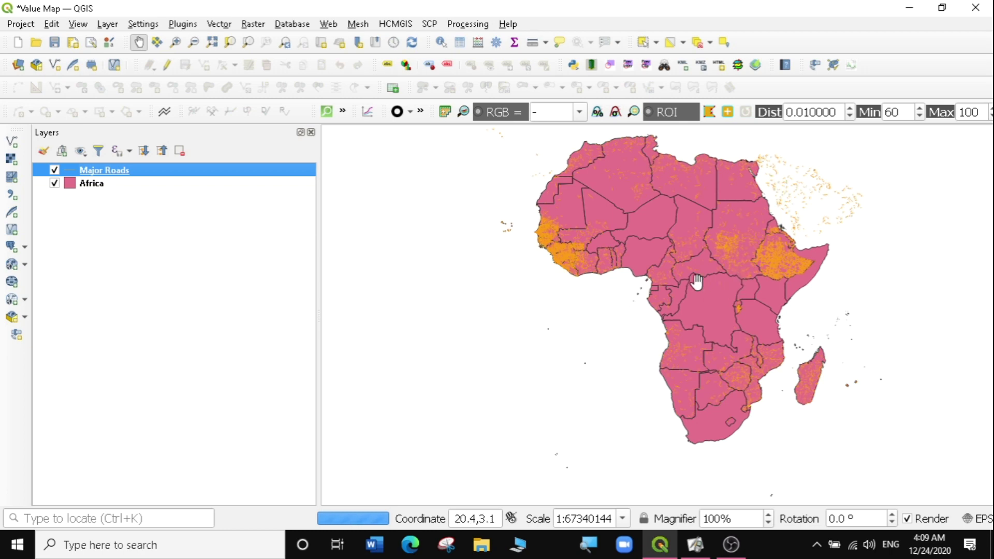
Hide the Major Roads layer so that only the Africa countries layer is displayed.
click(91, 182)
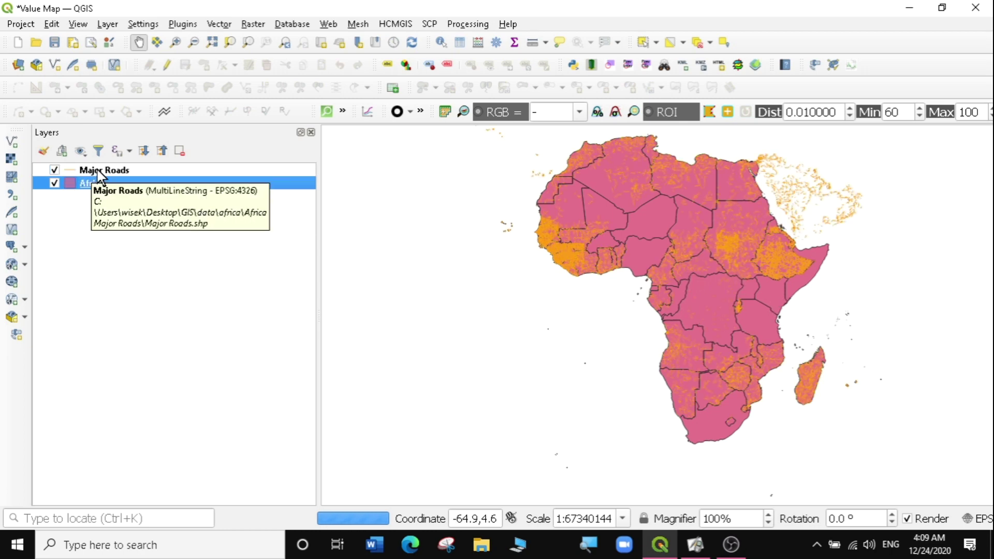
click(98, 169)
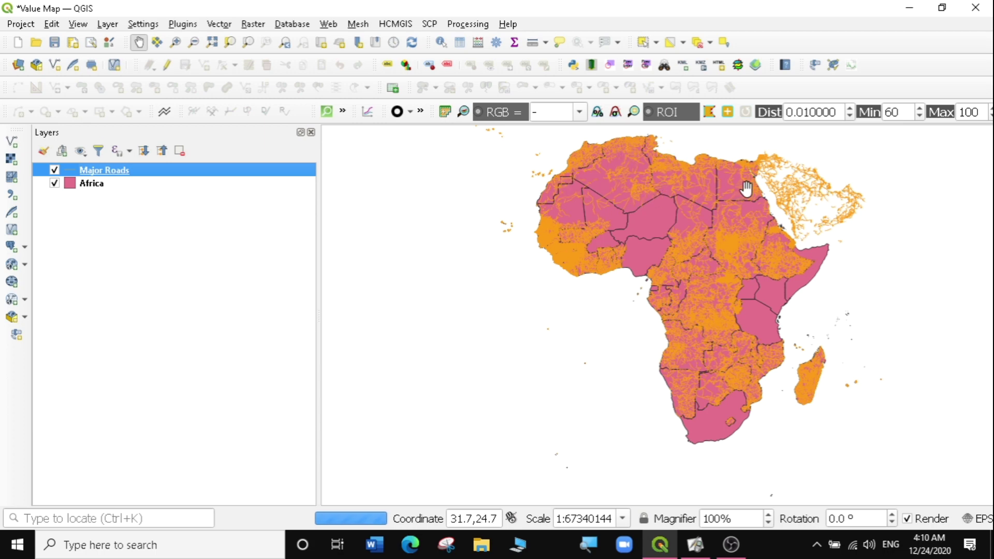
drag(681, 282, 607, 279)
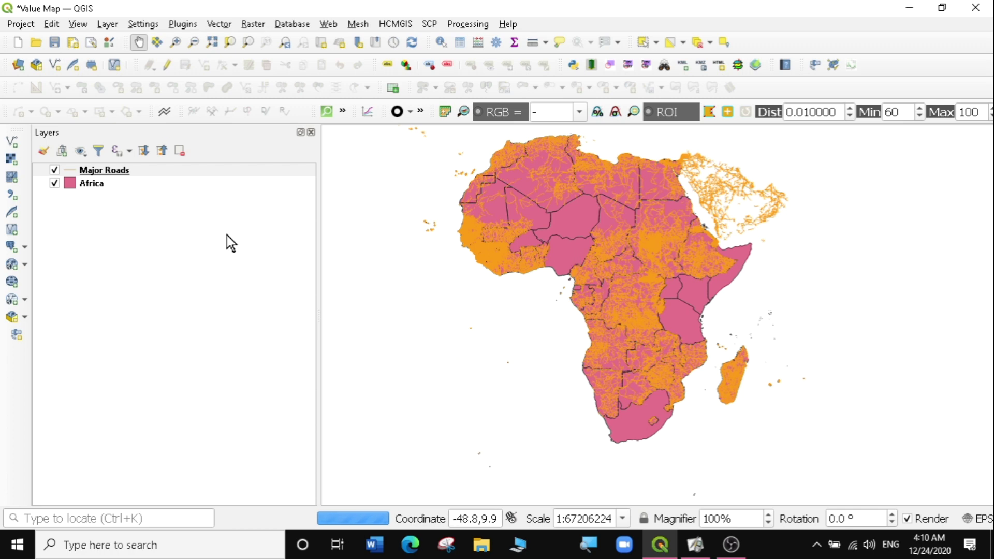
click(55, 170)
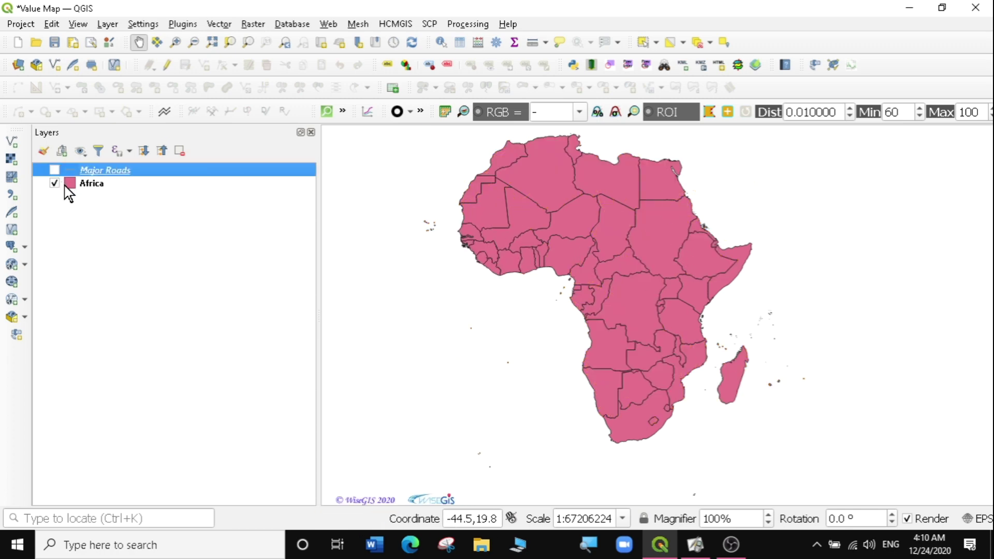
Examine the Africa layer's attribute table for its country fields and close it.
click(85, 186)
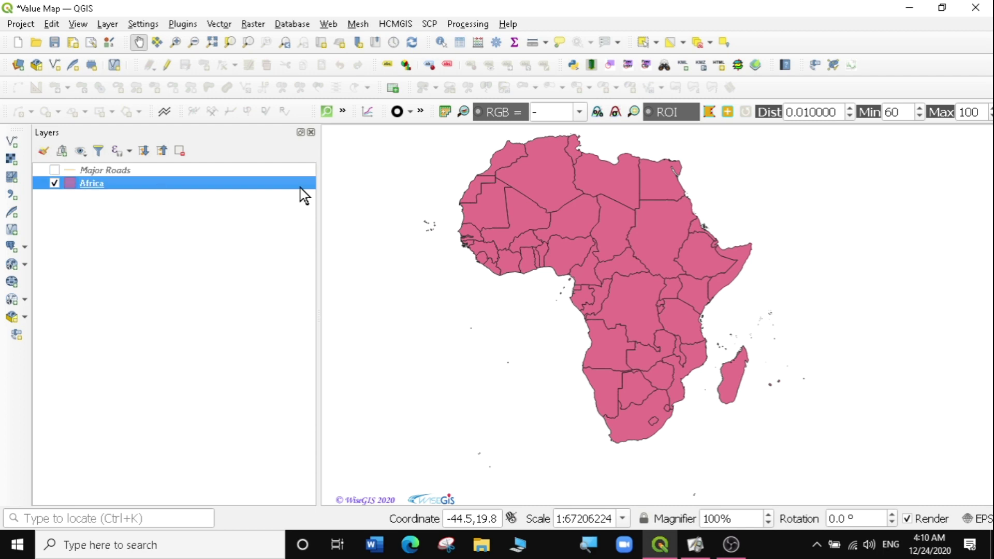
right_click(101, 190)
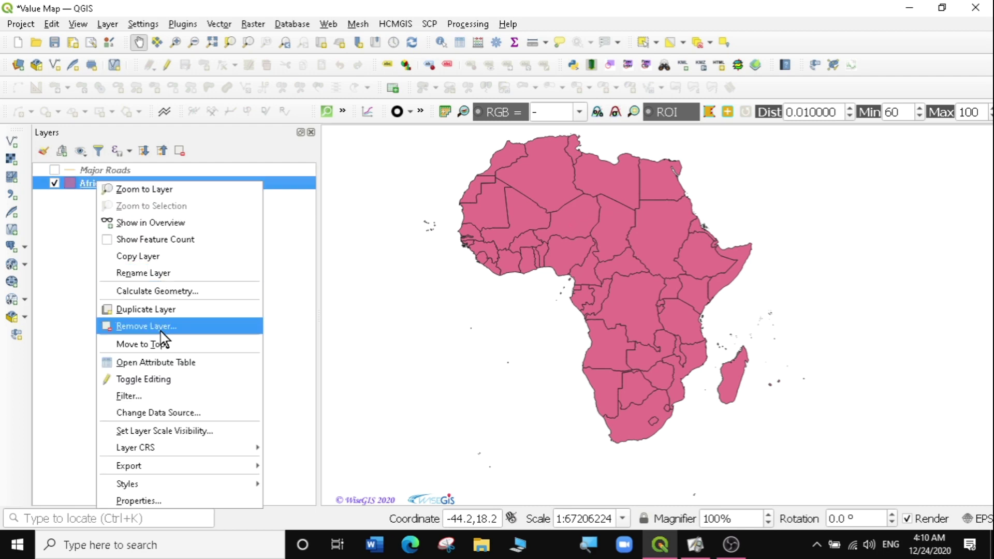
click(161, 363)
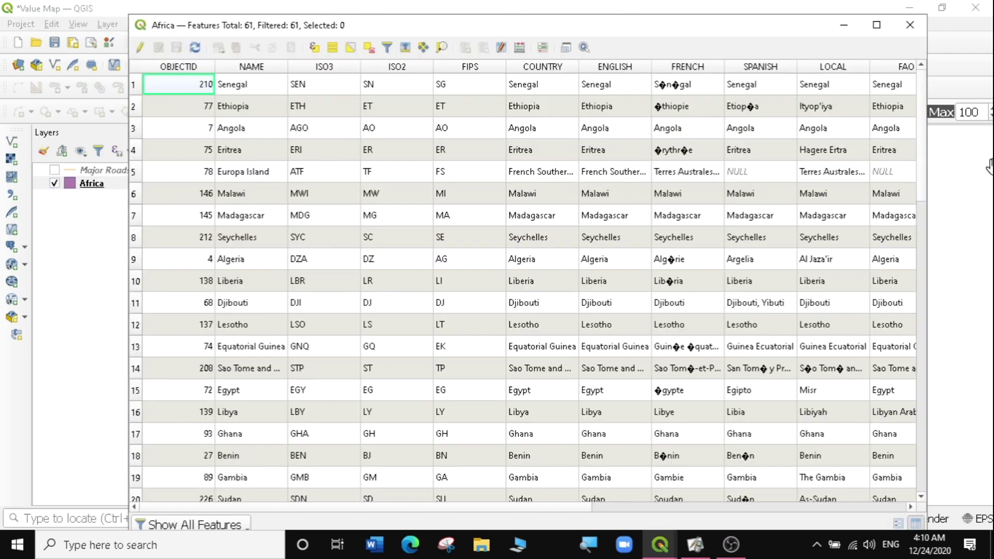
click(909, 26)
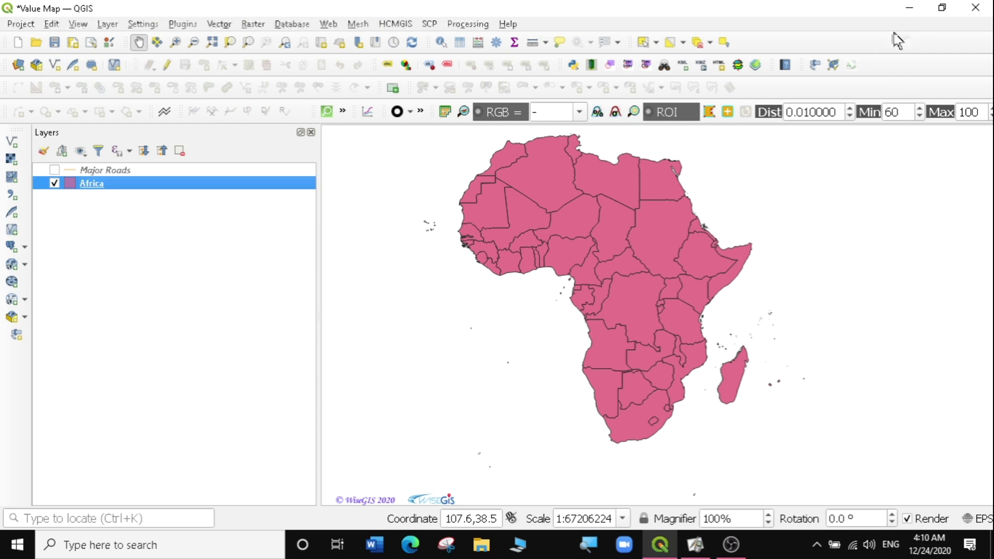
click(73, 228)
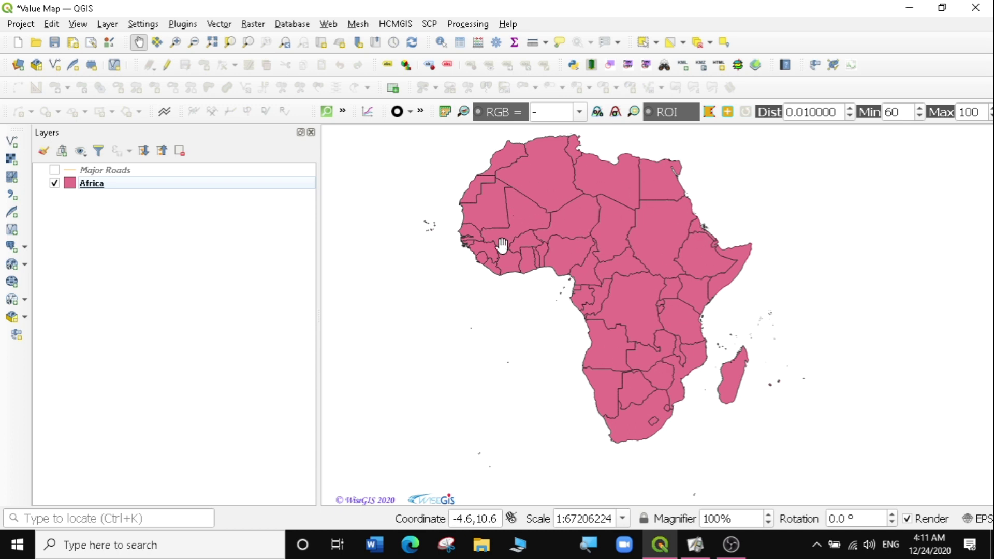
Open the Split Vector Layer tool with Africa as the input layer and set the unique ID field to NAME.
click(218, 24)
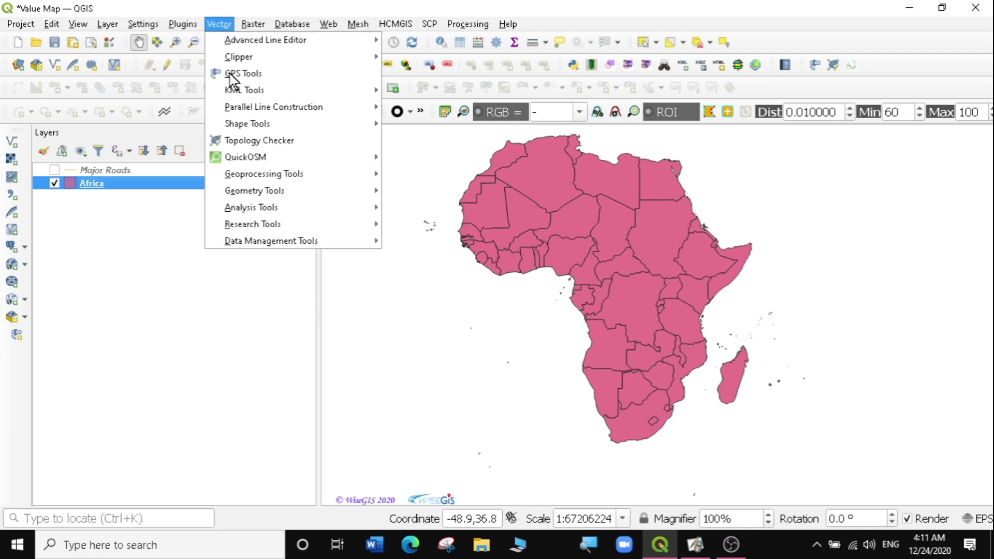
mouse_move(246, 239)
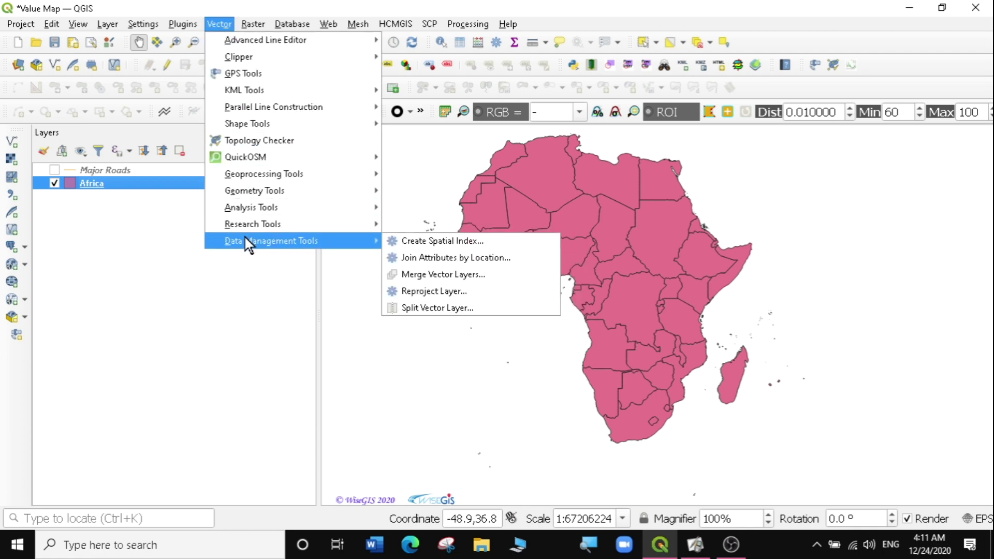
click(440, 309)
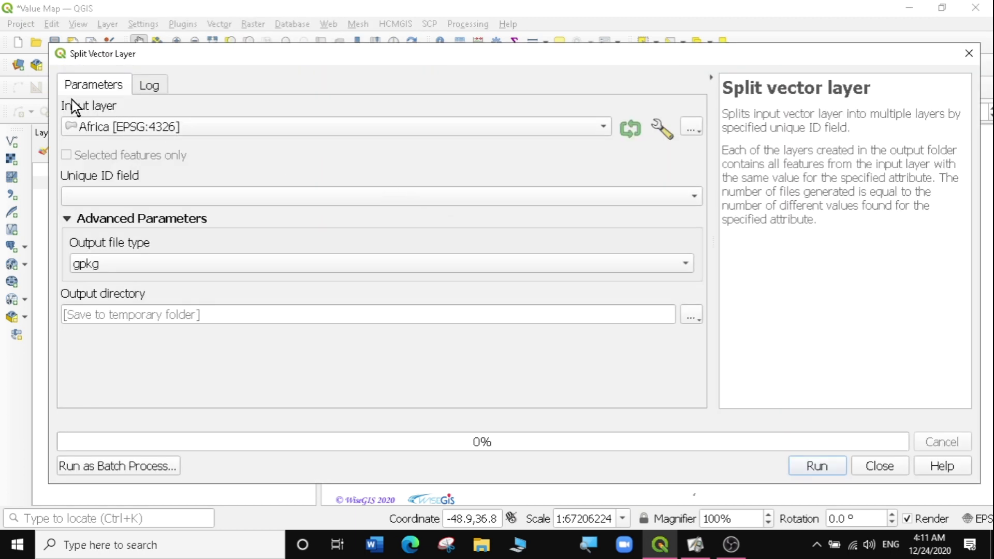
click(194, 128)
click(197, 128)
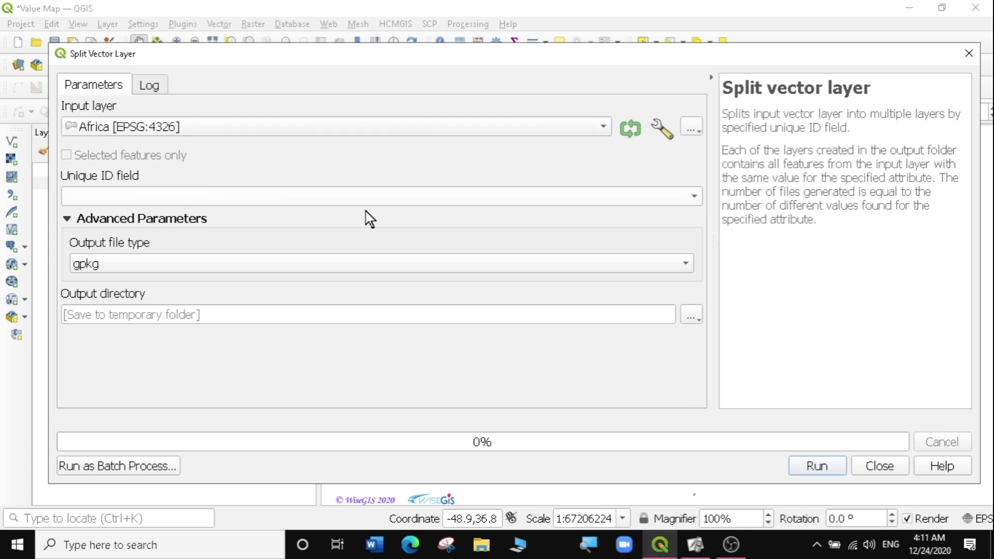
click(684, 196)
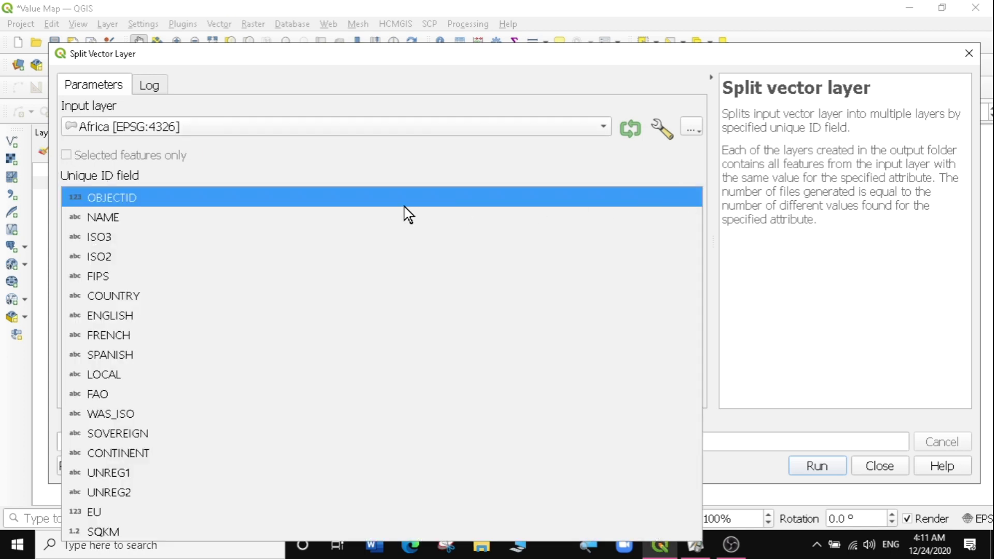
click(100, 217)
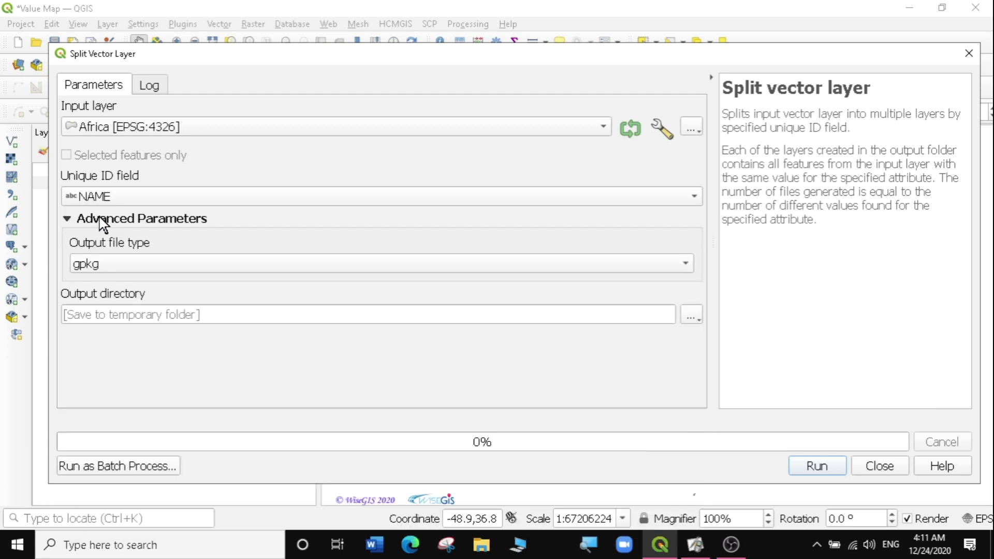
Choose gpkg as the output file type for the split layers.
mouse_move(334, 60)
mouse_down()
mouse_move(428, 26)
mouse_move(366, 55)
mouse_move(334, 43)
mouse_up()
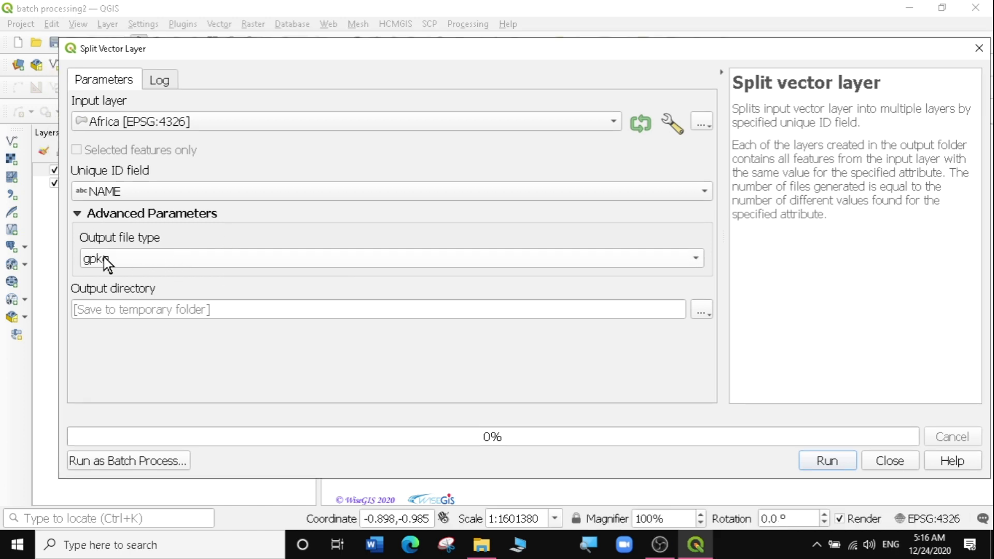
click(653, 259)
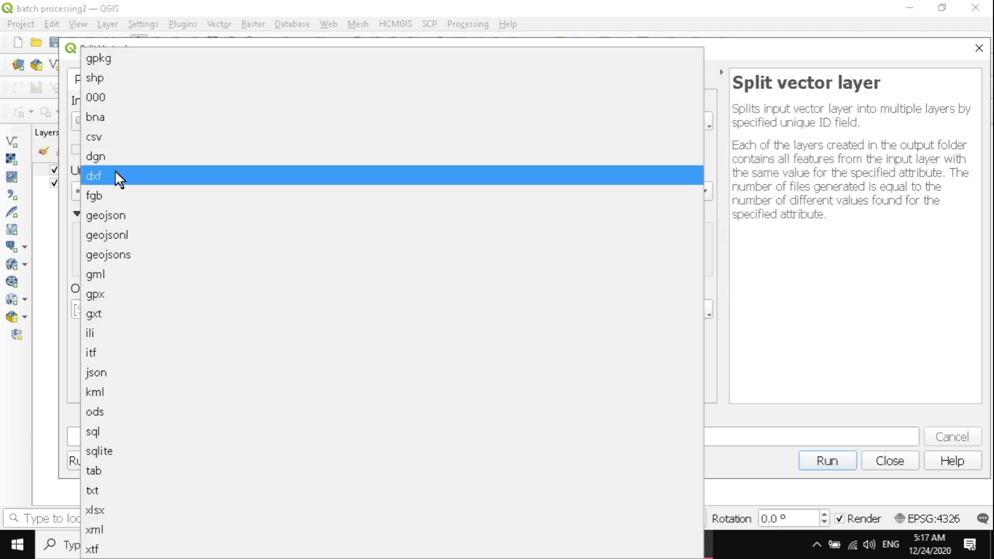
click(101, 57)
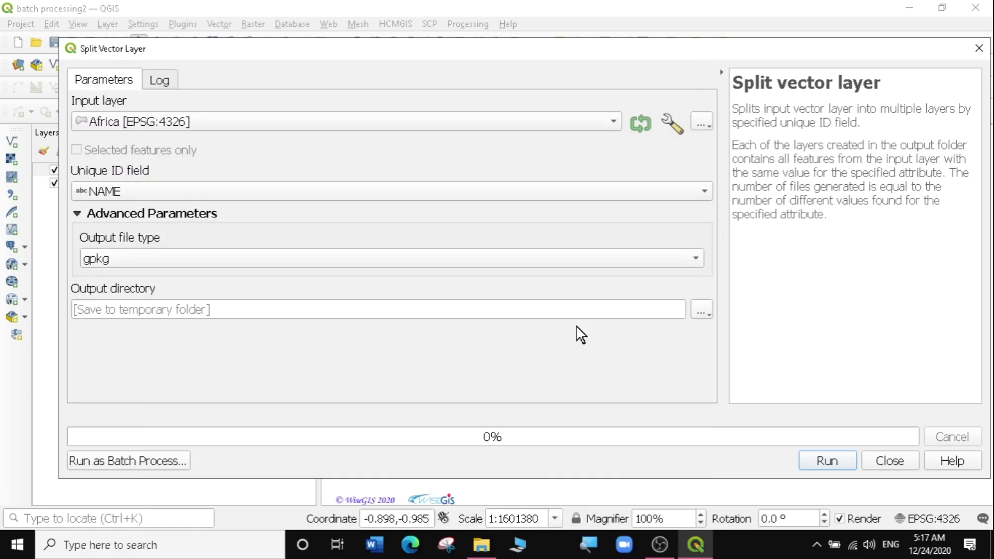
Create a folder named Africa Split in the africa data folder, set it as the output directory, and run the split.
click(696, 313)
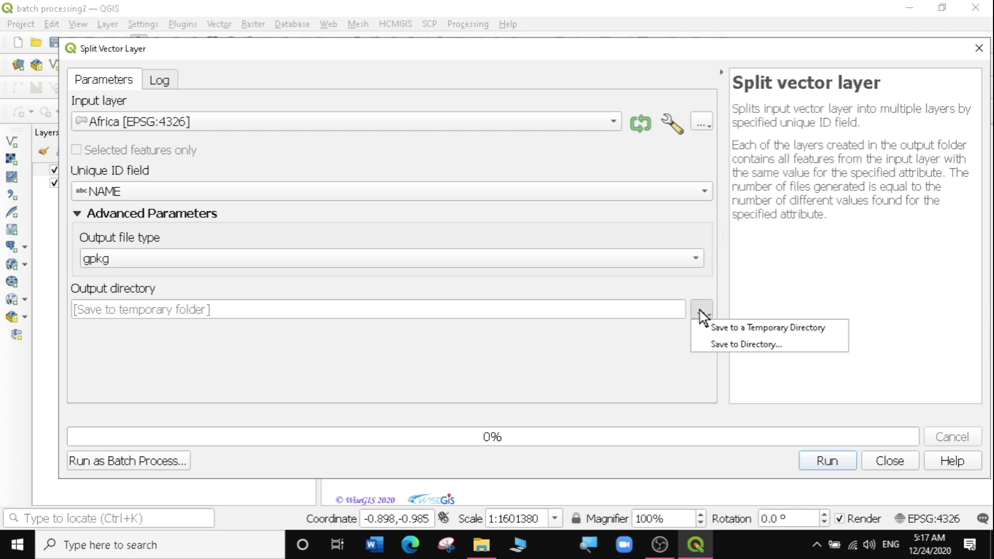
click(740, 344)
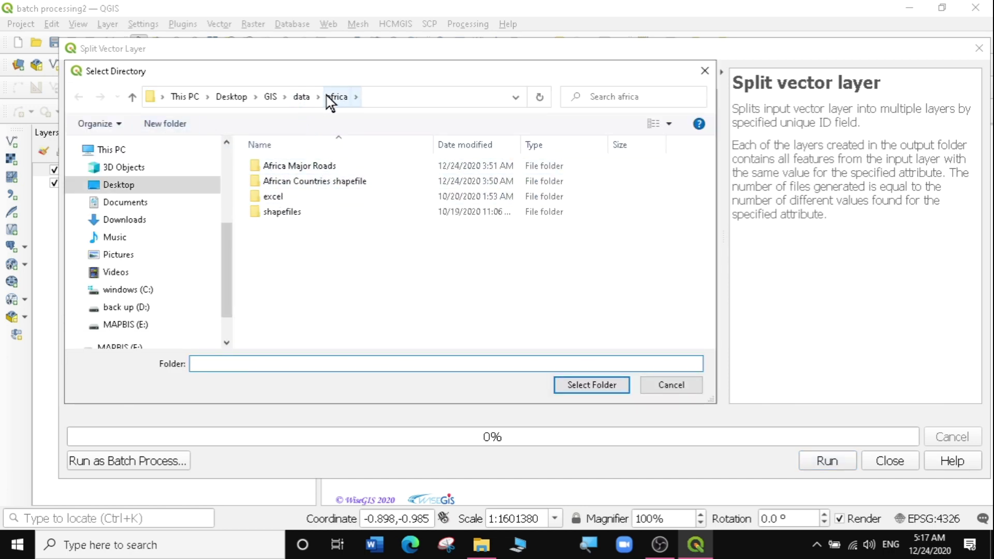
click(174, 125)
key(BackSpace)
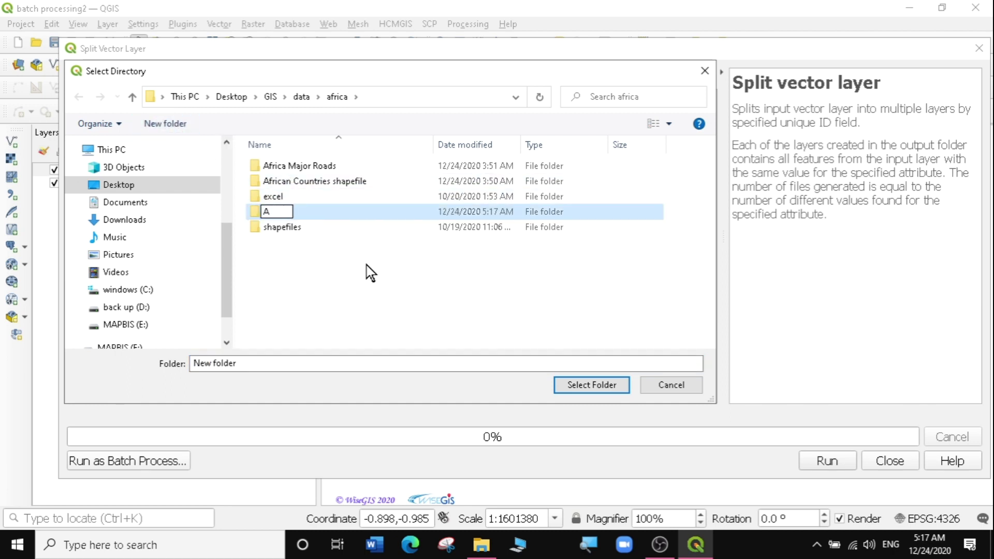
text(Africa Split)
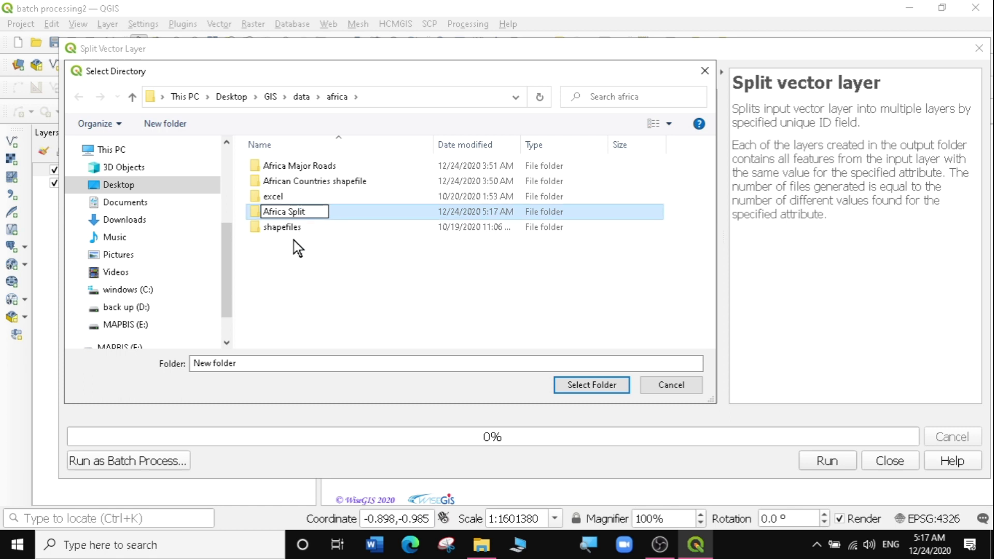
click(298, 247)
click(298, 182)
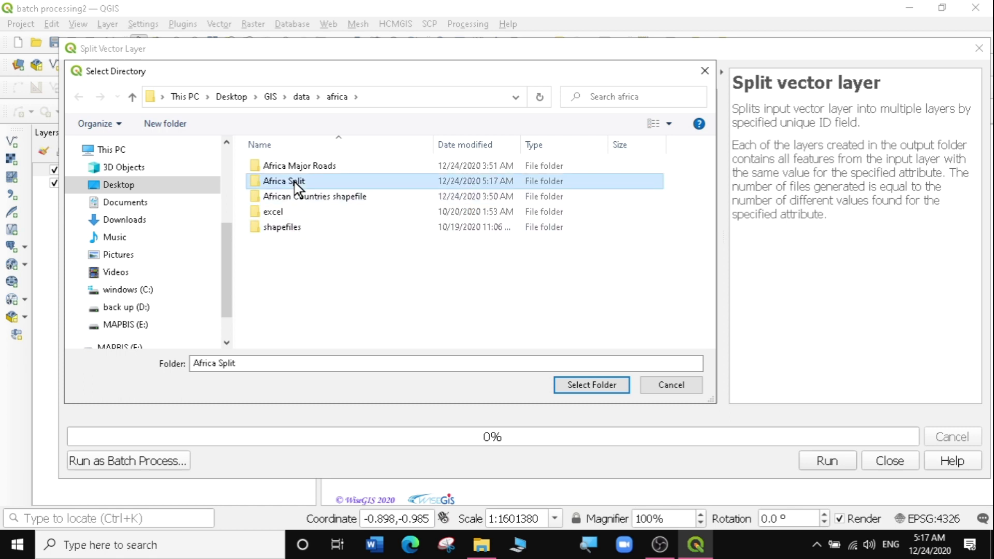
click(609, 388)
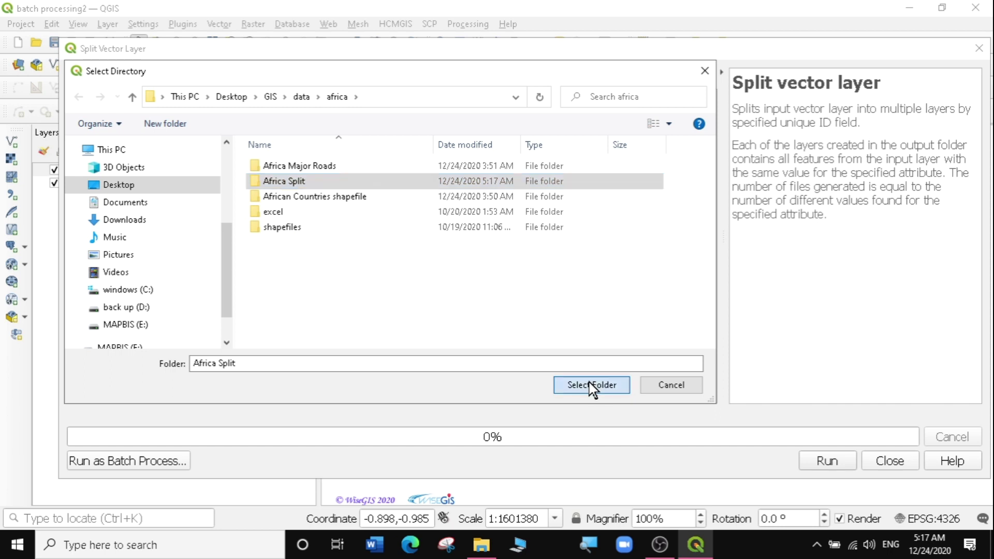
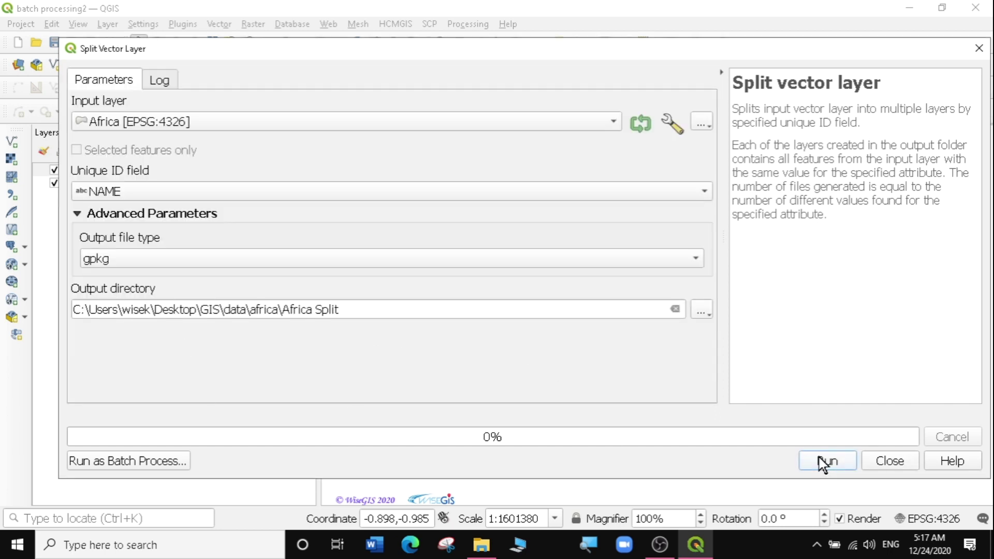
click(823, 462)
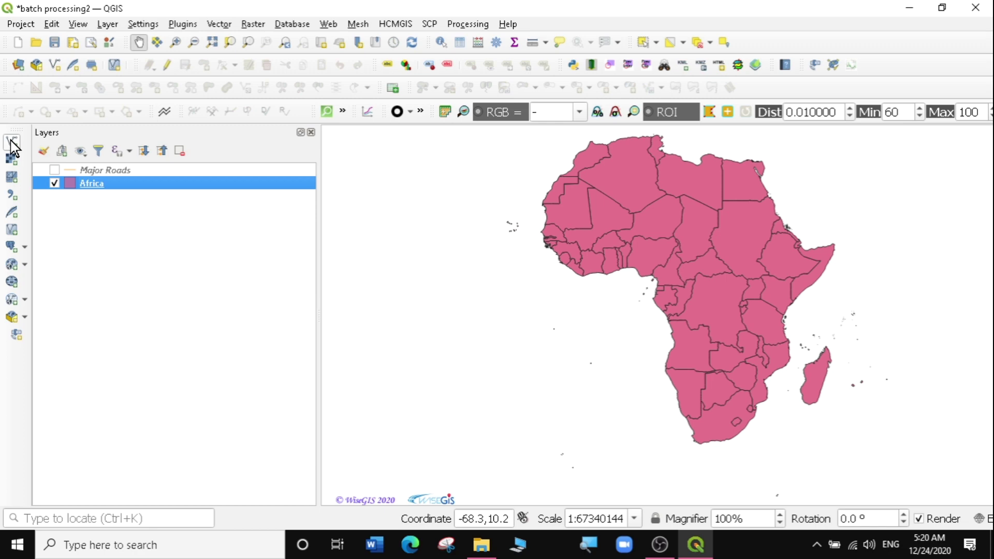
Add the split GeoPackages for Algeria, Angola and Benin as vector layers, and close the data source manager and Split Vector Layer dialog.
click(107, 24)
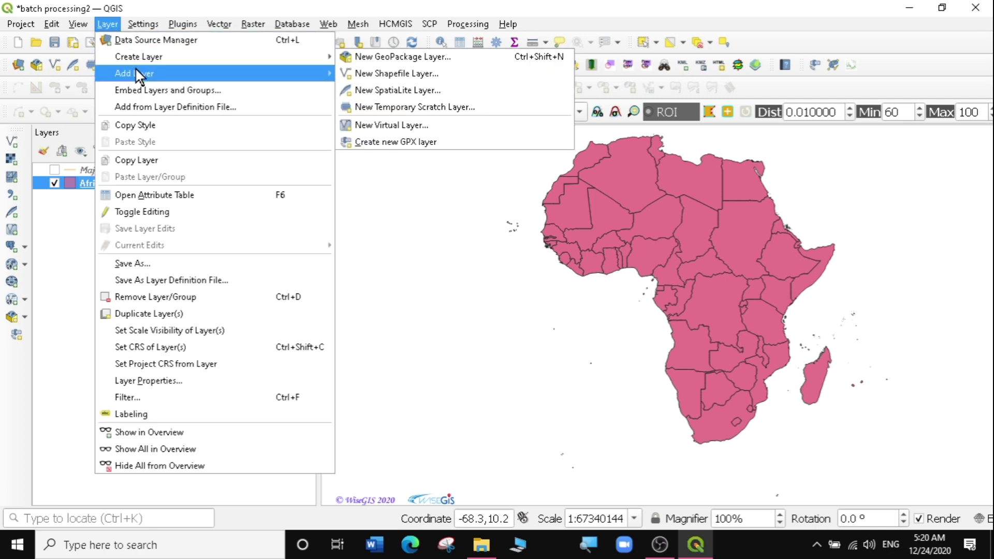
mouse_move(139, 74)
click(403, 73)
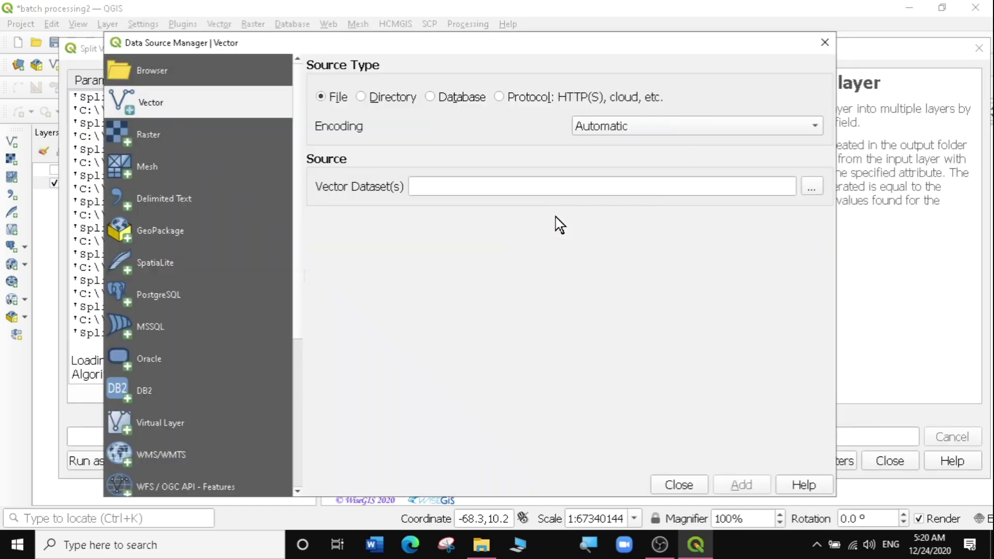
click(801, 187)
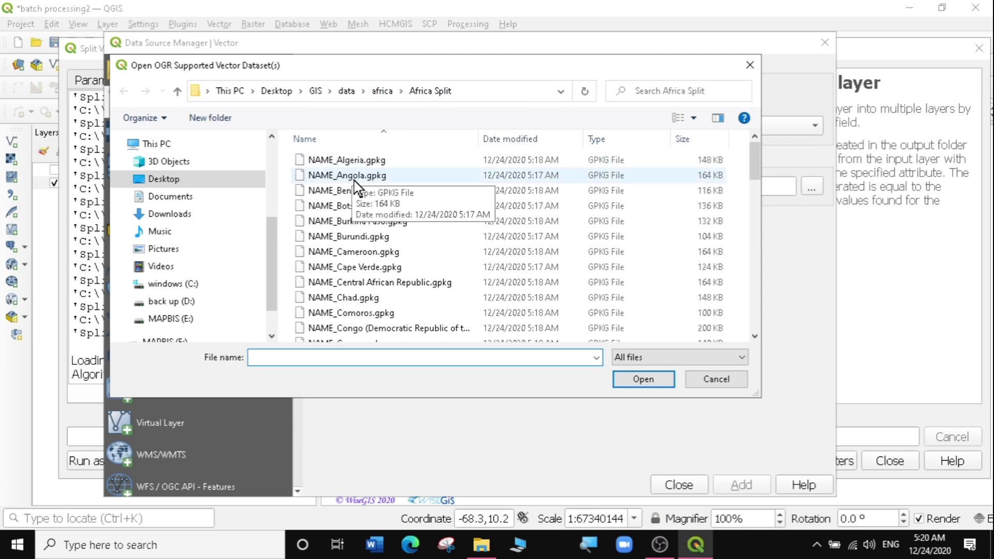
drag(288, 153, 374, 203)
click(642, 379)
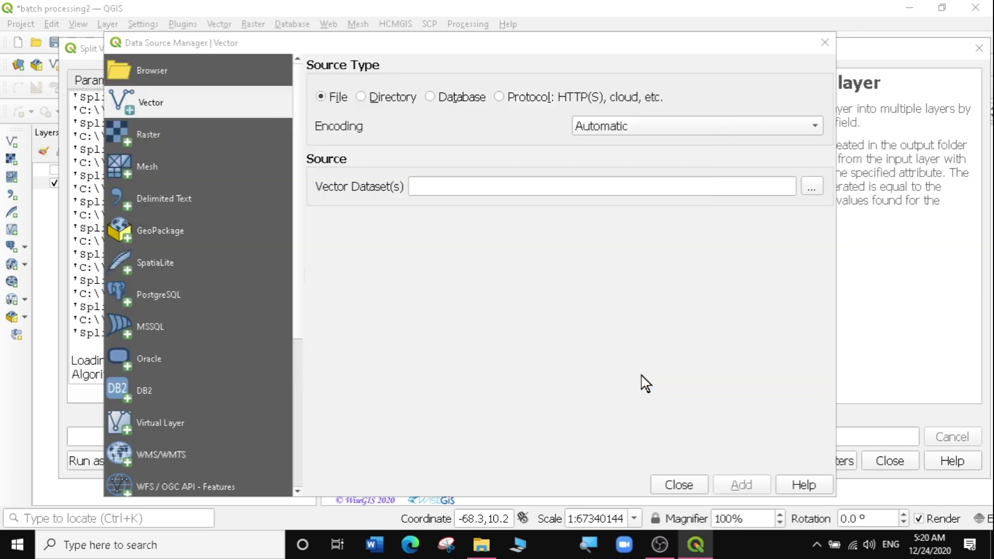
click(742, 487)
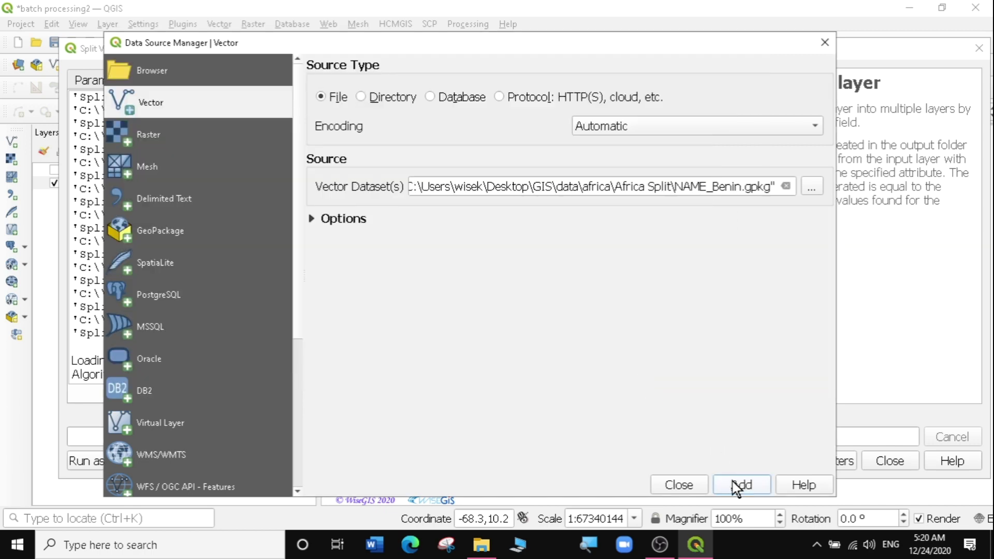
click(676, 486)
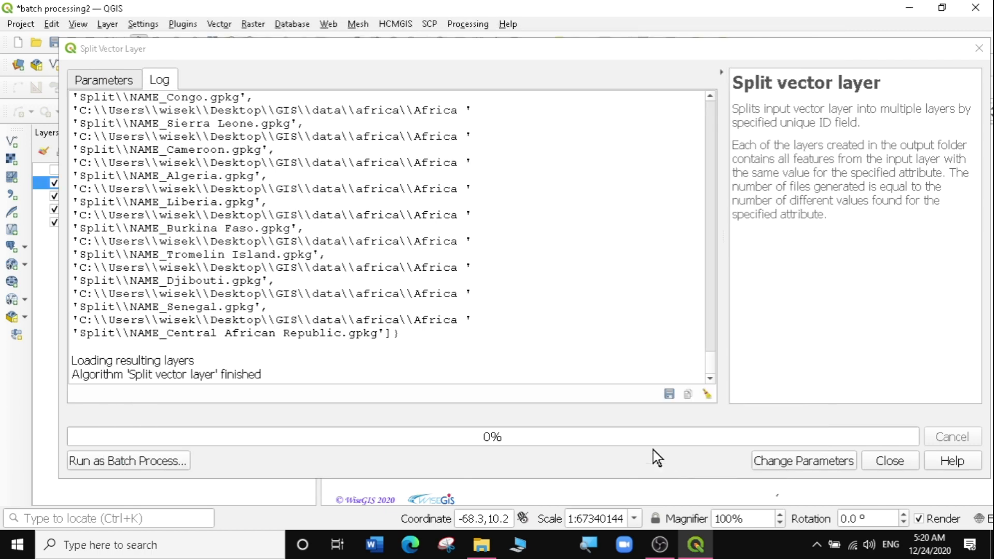
click(889, 461)
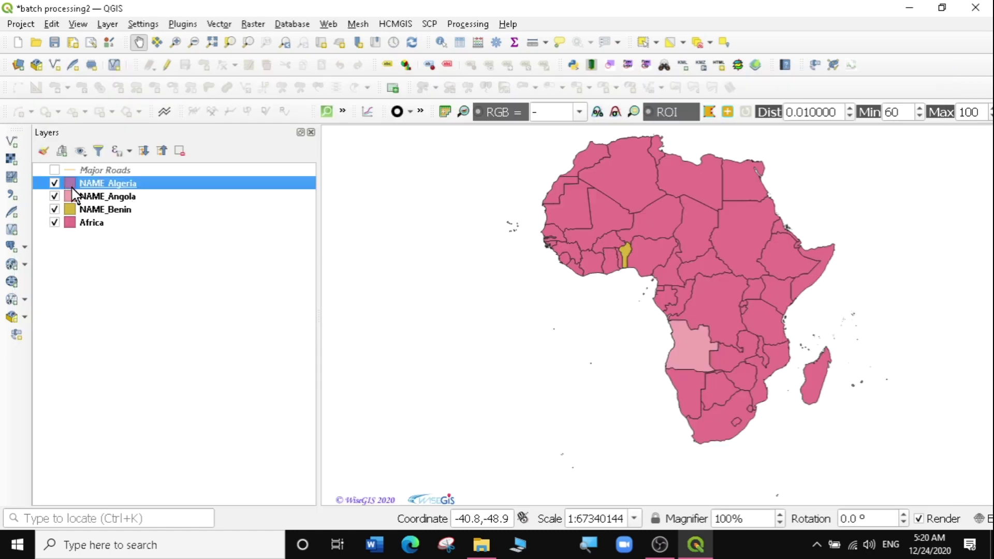
Hide the Africa layer so that only the split Algeria, Angola and Benin layers are displayed.
scroll(627, 292, up, 1)
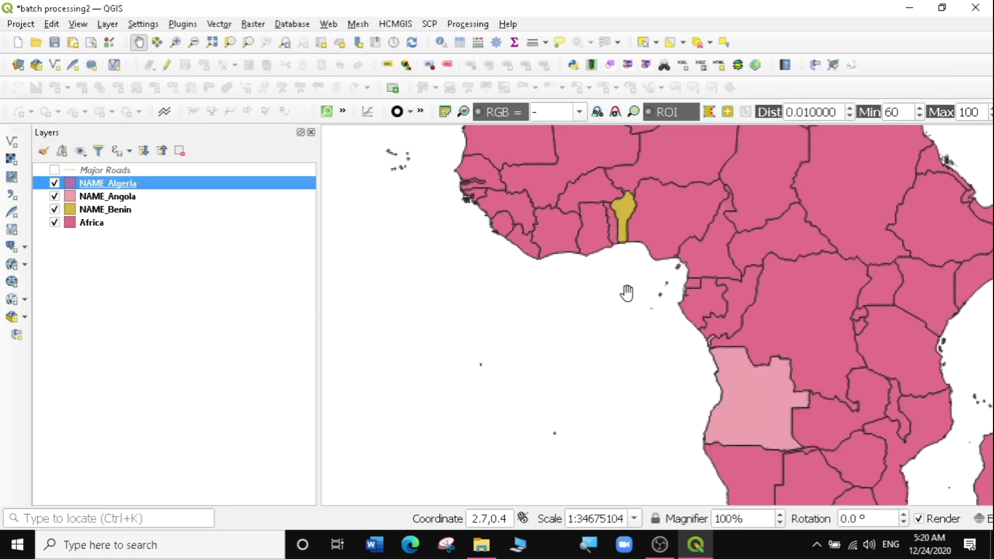
scroll(629, 267, down, 2)
scroll(630, 267, up, 1)
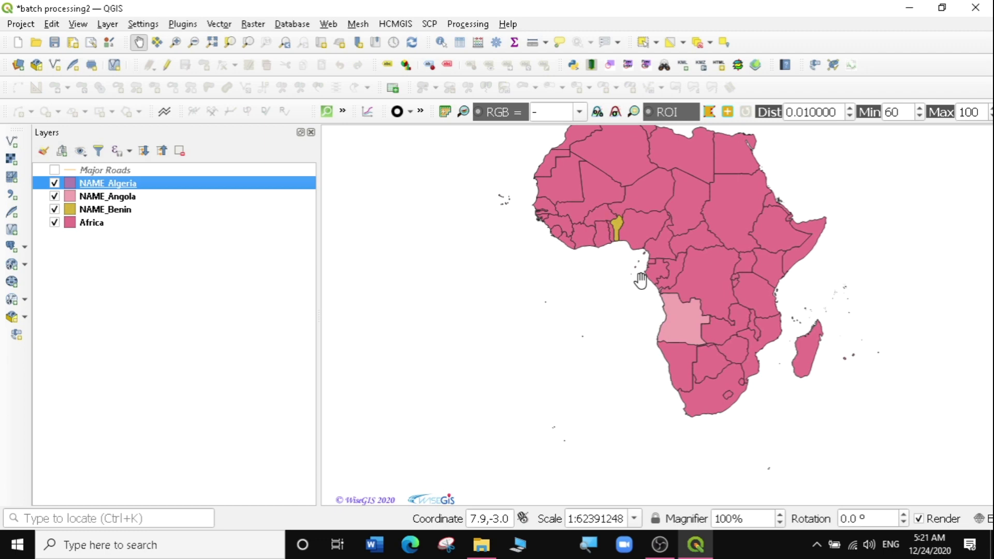
click(55, 223)
drag(559, 222, 556, 265)
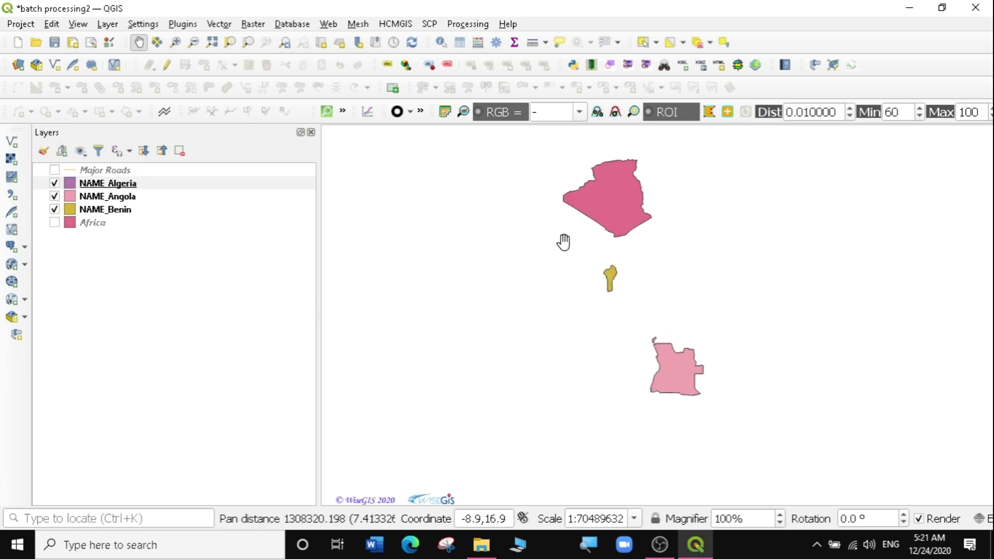
Remove the NAME_Algeria, NAME_Angola and NAME_Benin layers from the project and show the Africa layer again.
click(124, 184)
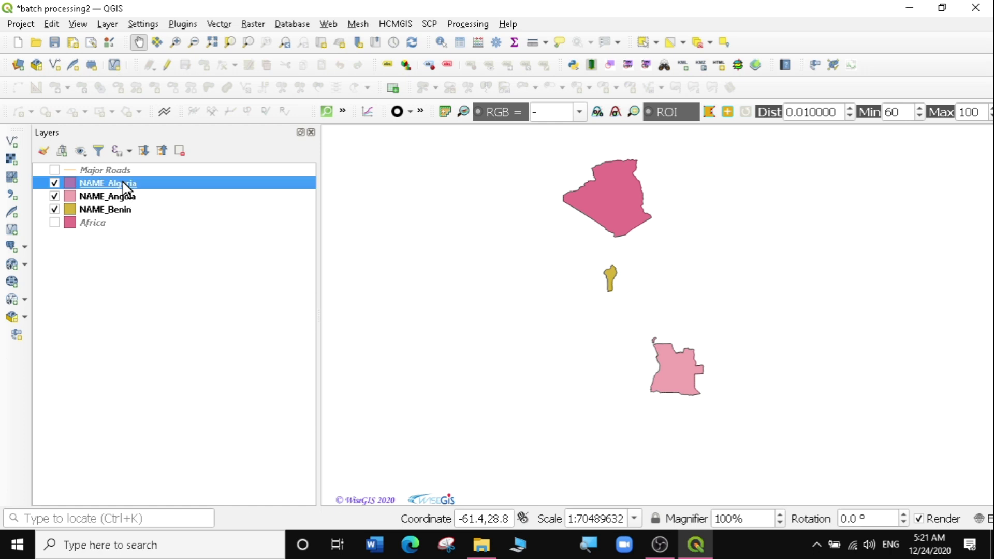
shift+click(112, 209)
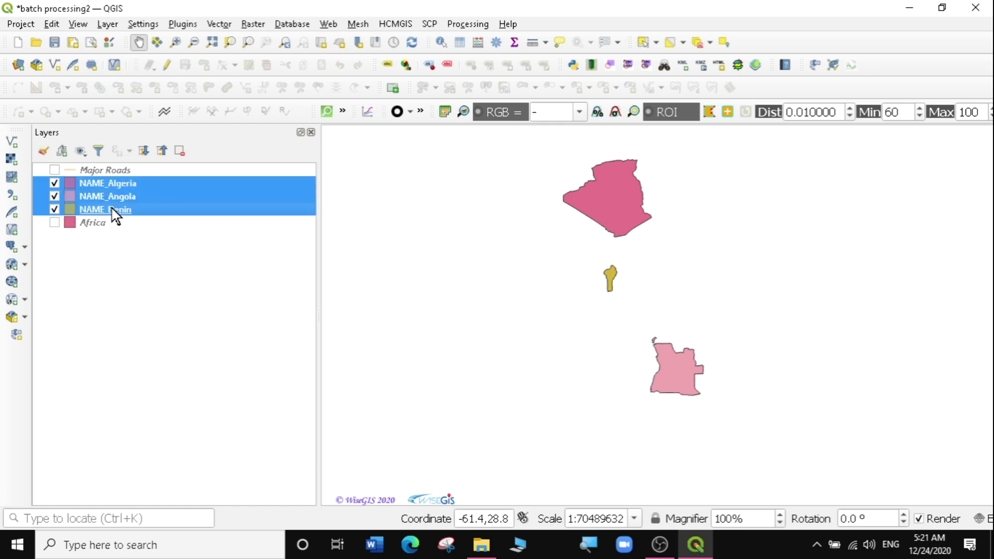
right_click(91, 186)
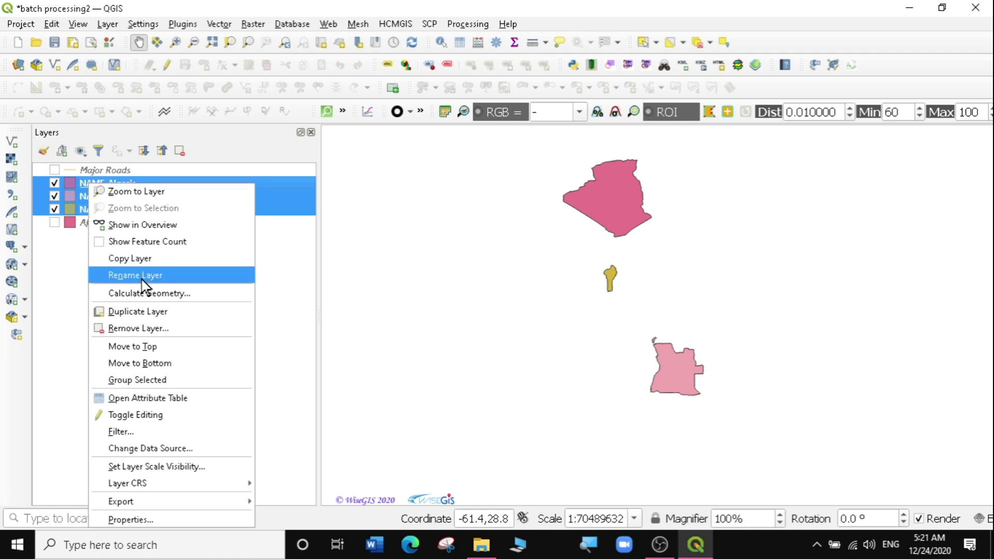
click(138, 327)
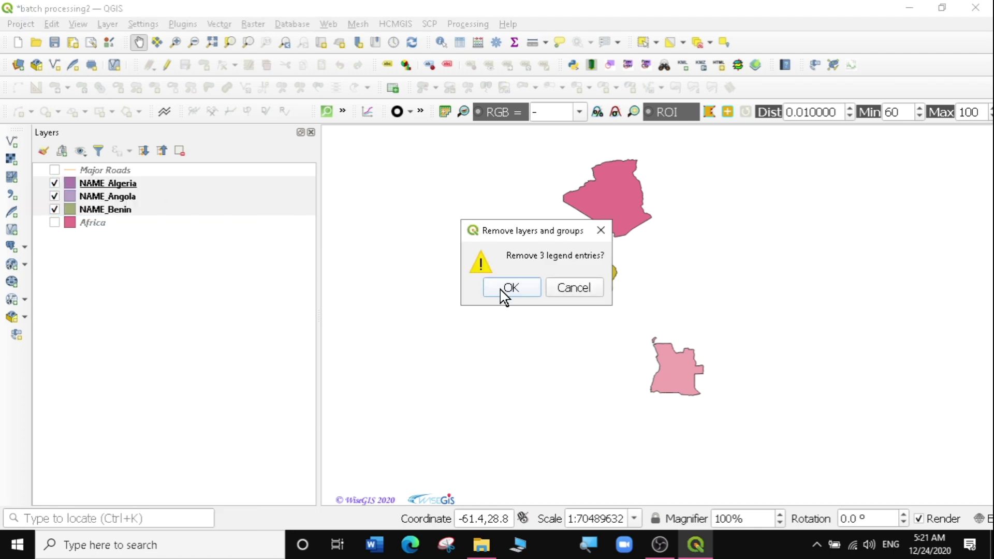
click(510, 288)
click(54, 184)
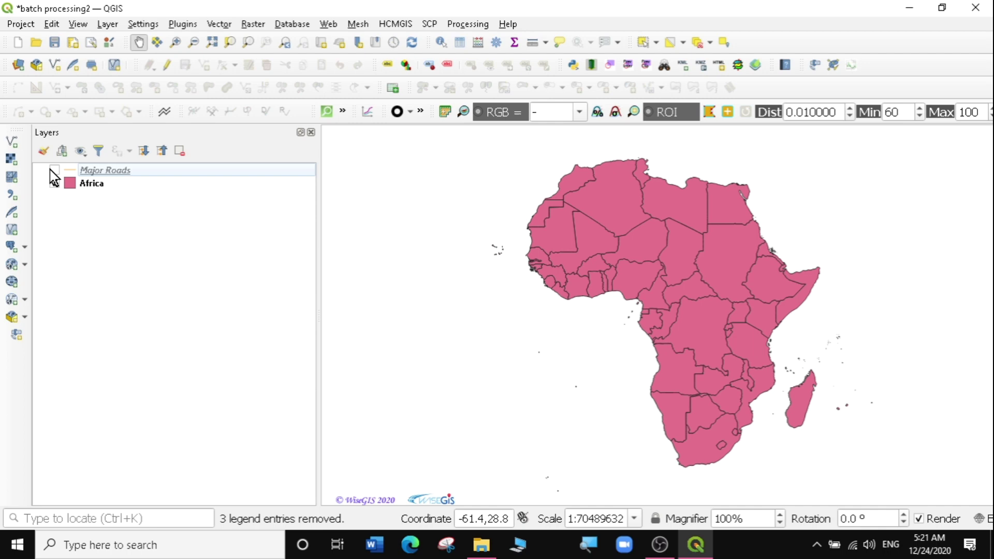
Show the Major Roads layer over the Africa layer and inspect the roads across central and eastern Africa.
click(55, 171)
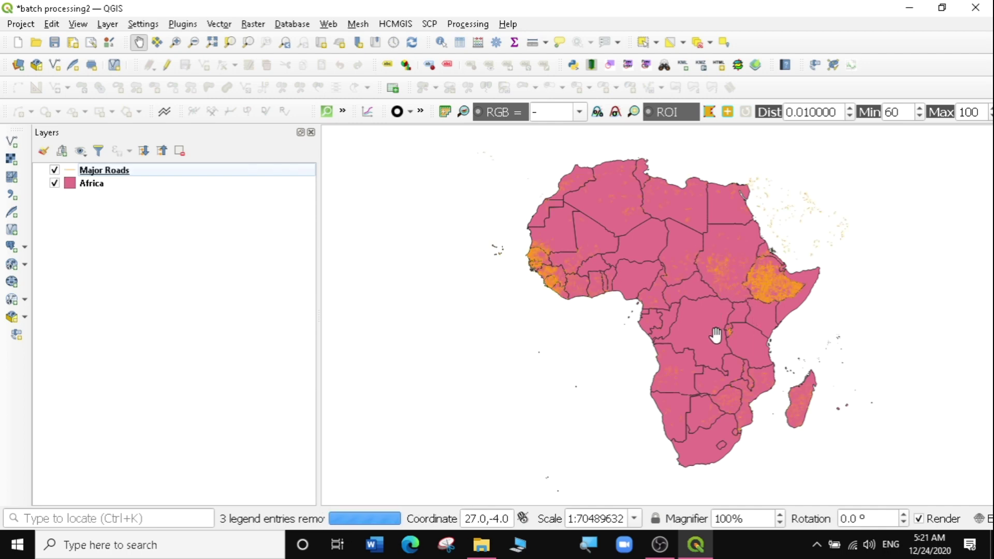
scroll(760, 332, up, 2)
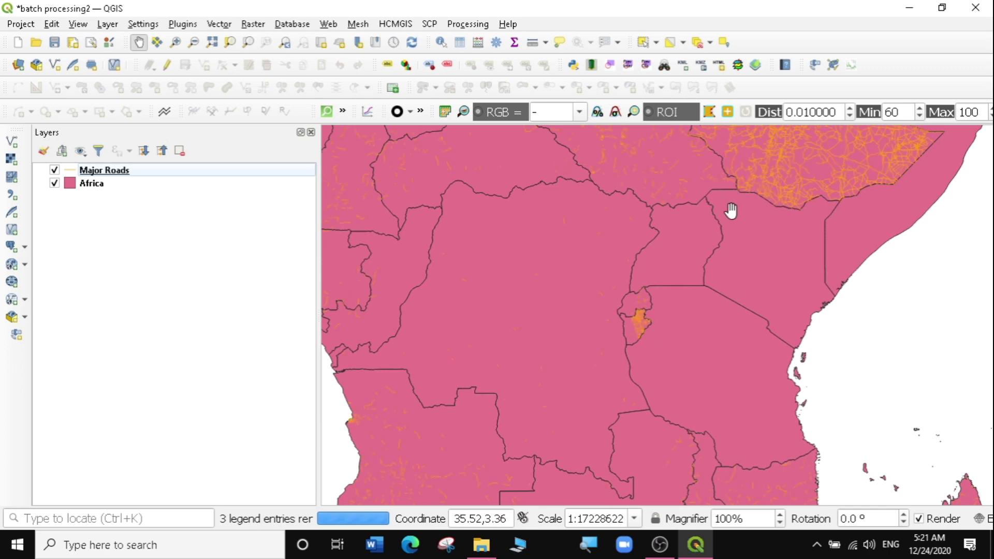
drag(665, 279, 668, 393)
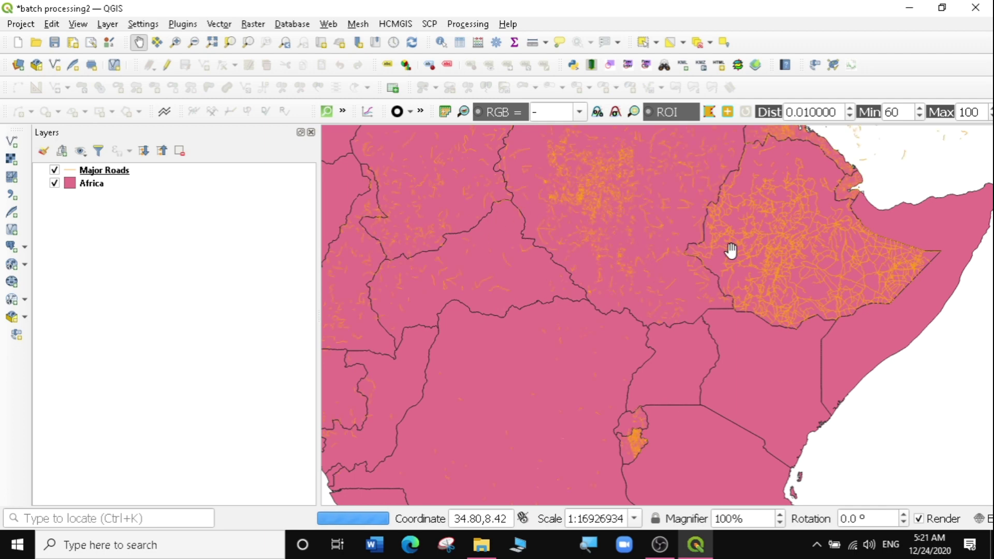
drag(801, 392, 758, 351)
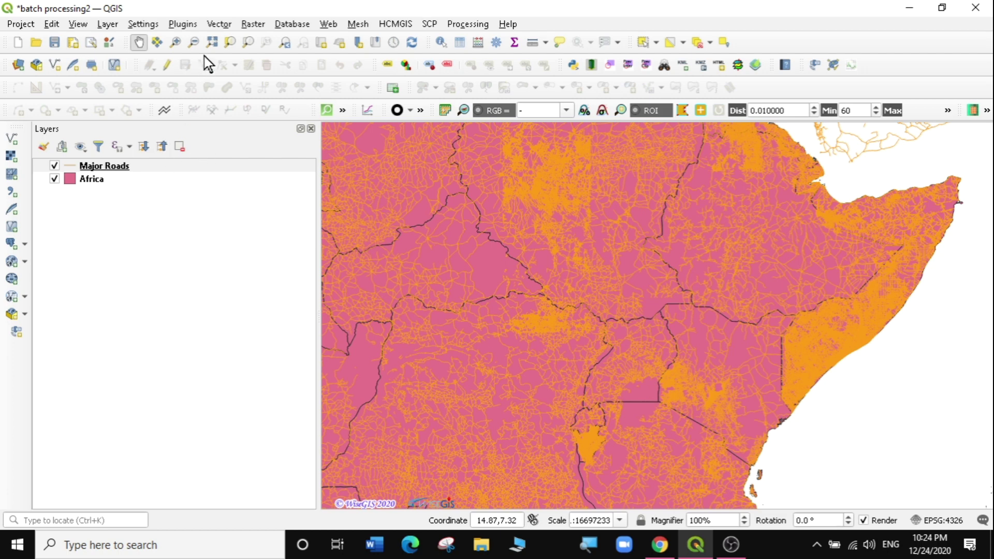
Open the Clip geoprocessing tool with Major Roads as the input layer and switch it to batch processing.
click(217, 24)
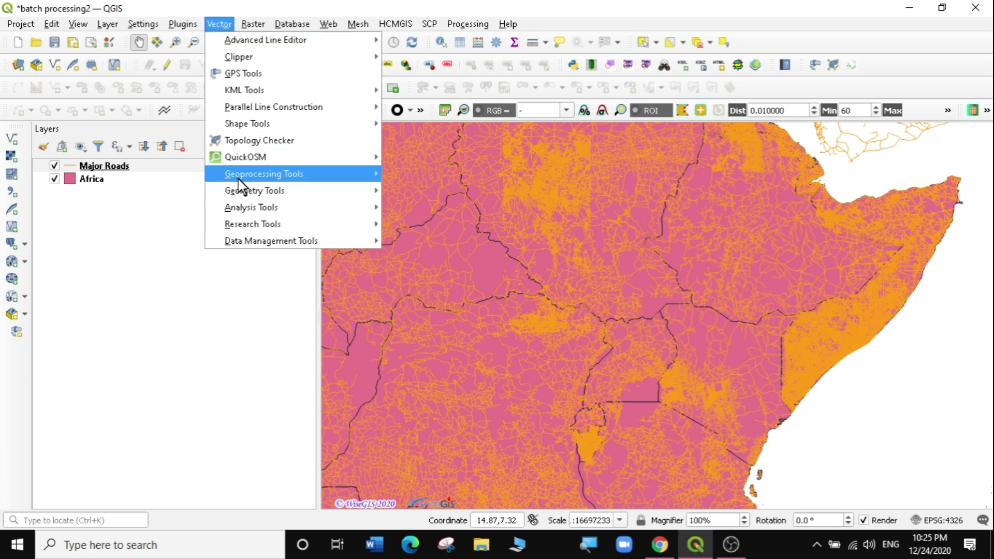
mouse_move(241, 178)
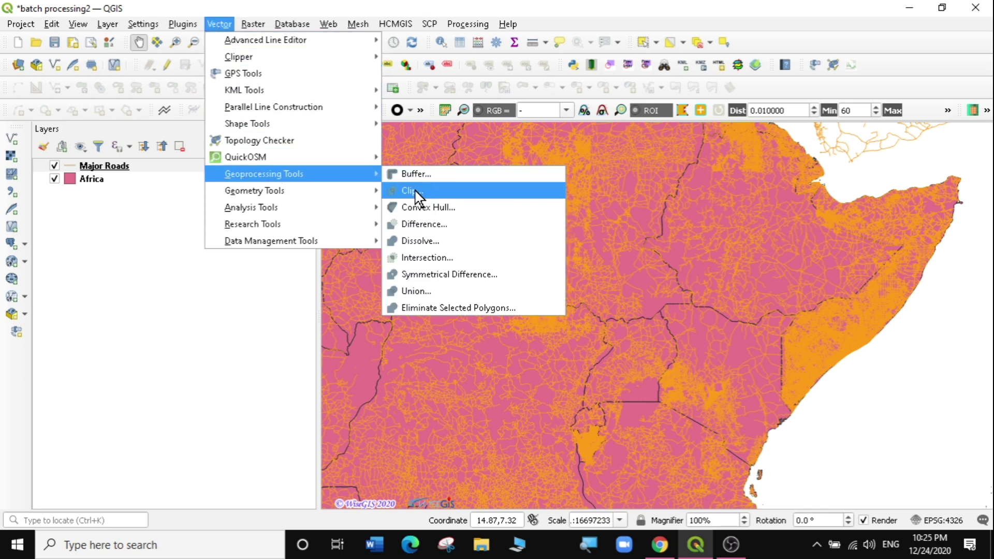
click(432, 191)
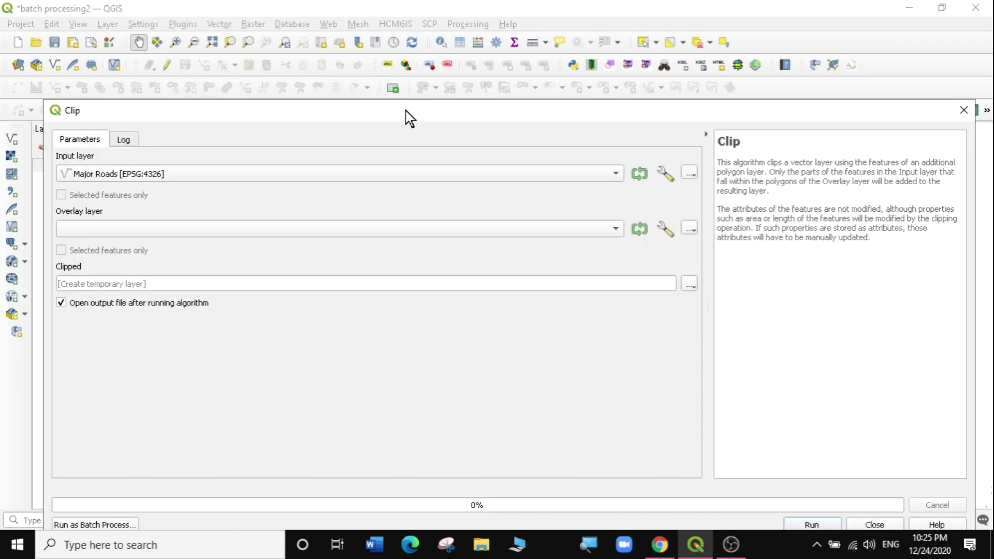
drag(407, 108, 415, 50)
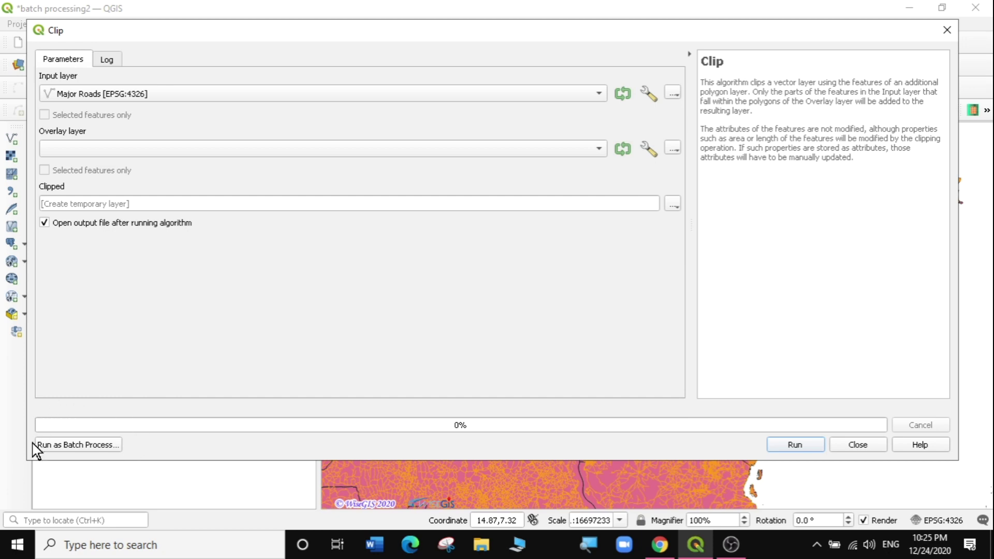
click(91, 446)
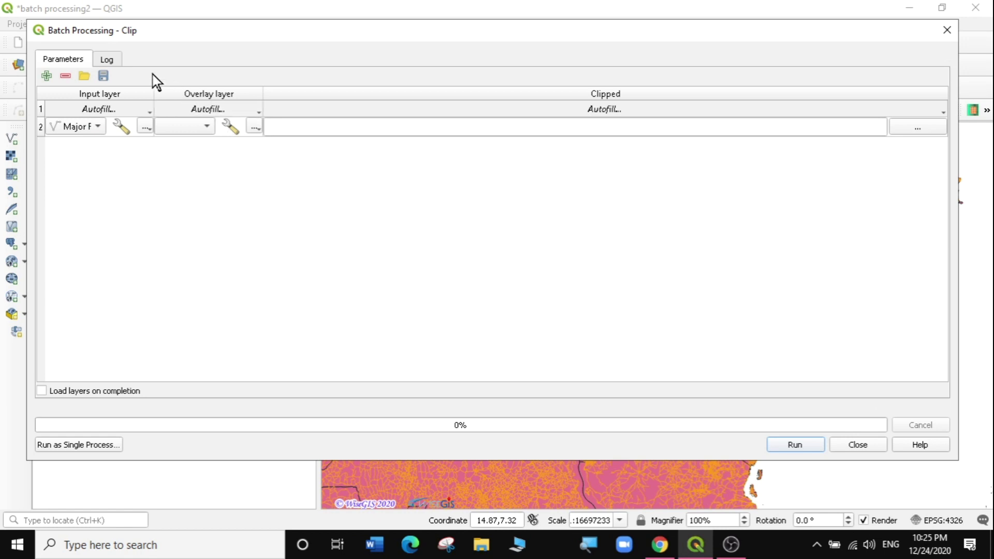
Keep Major Roads as the input layer and add all files from the Africa Split directory as overlay layers.
drag(350, 34, 348, 24)
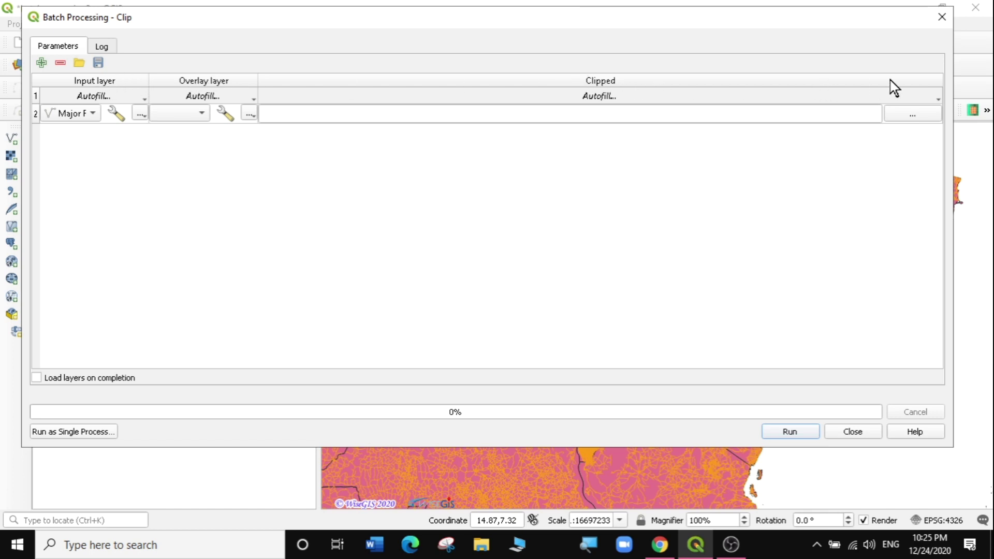
click(91, 113)
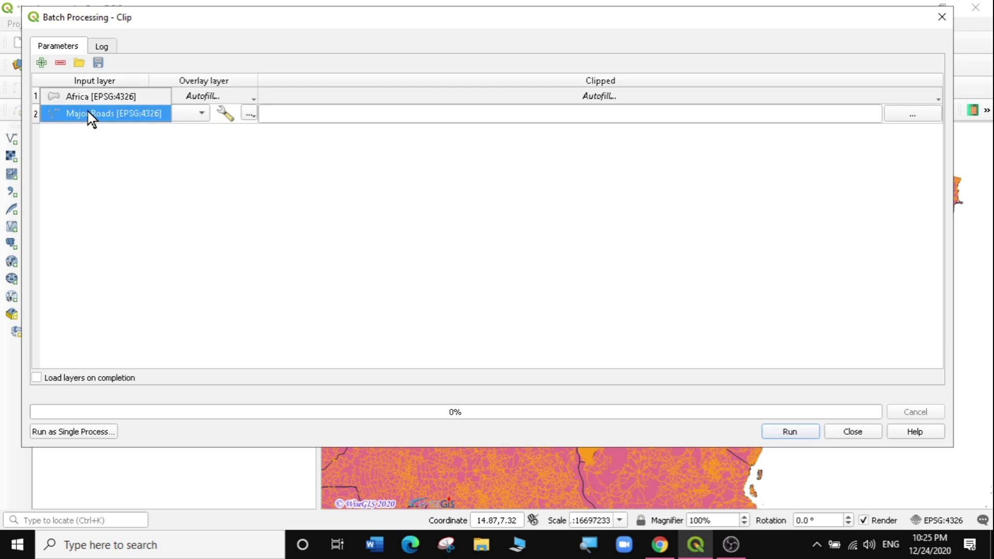
click(87, 113)
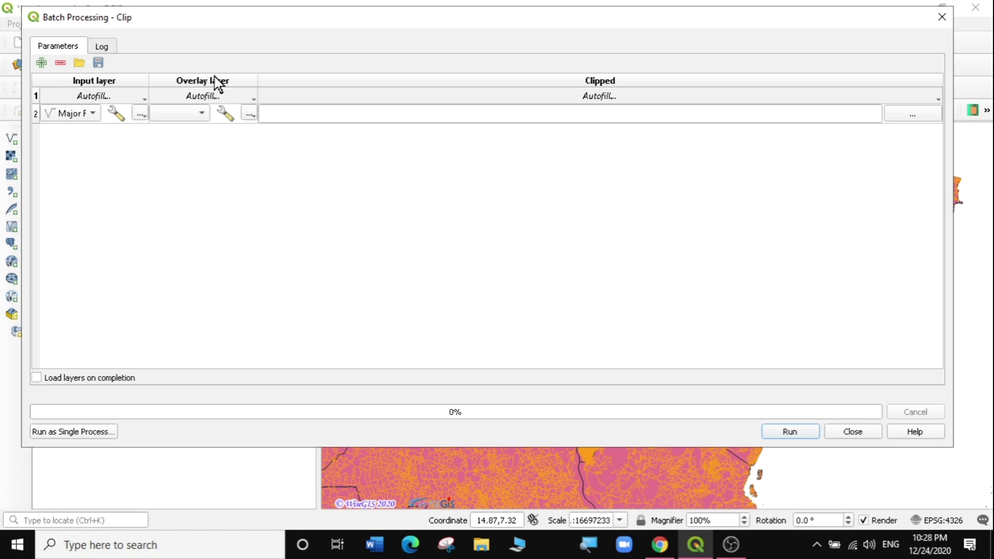
click(252, 98)
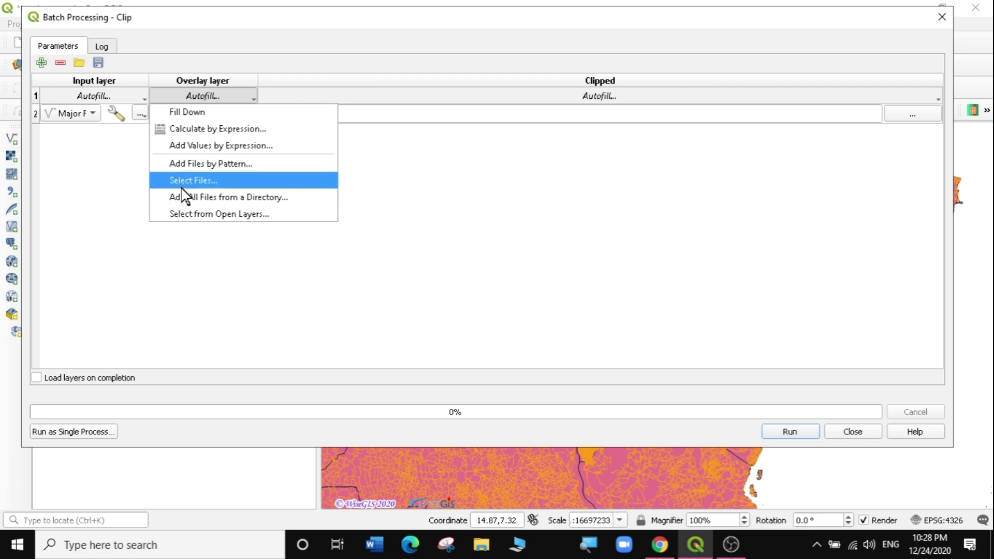
click(230, 195)
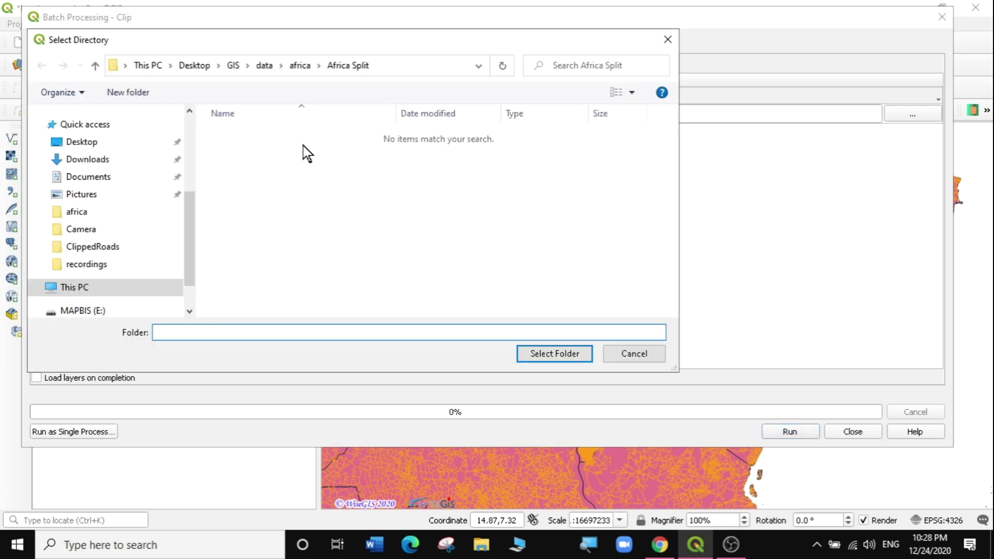
click(295, 66)
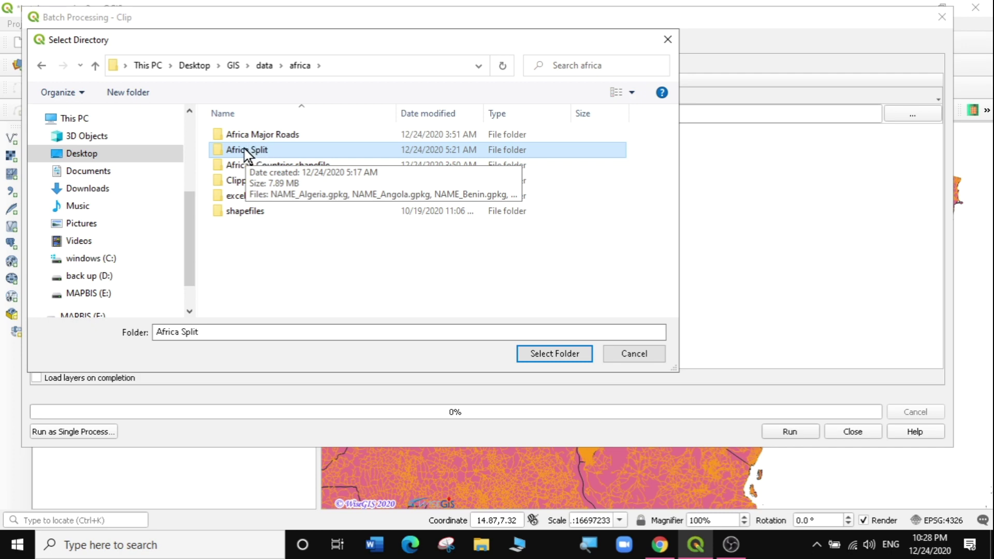
click(549, 355)
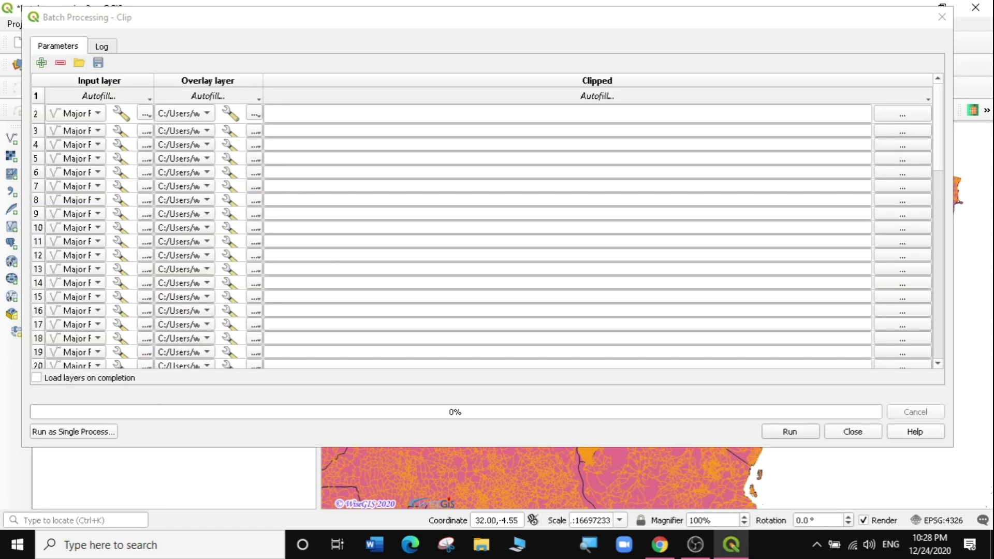
Adjust the Input layer and Overlay layer column widths in the batch table to read the layer names and file paths.
drag(263, 80, 520, 96)
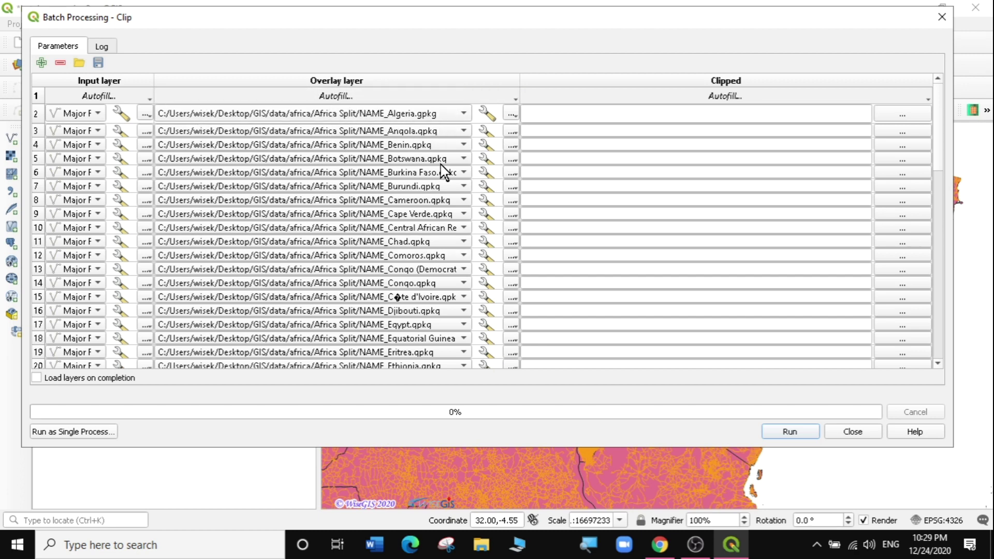
drag(154, 77, 190, 78)
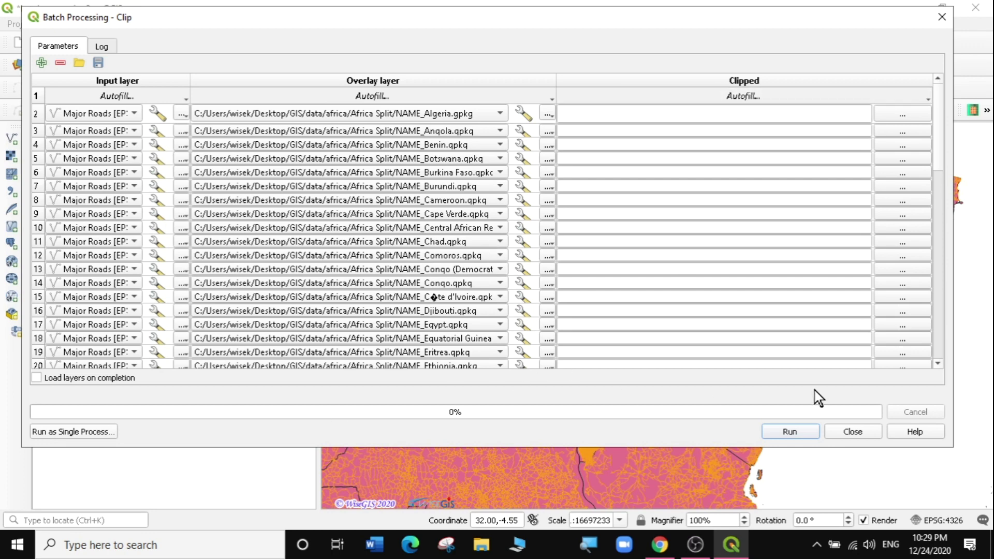
drag(555, 75, 506, 75)
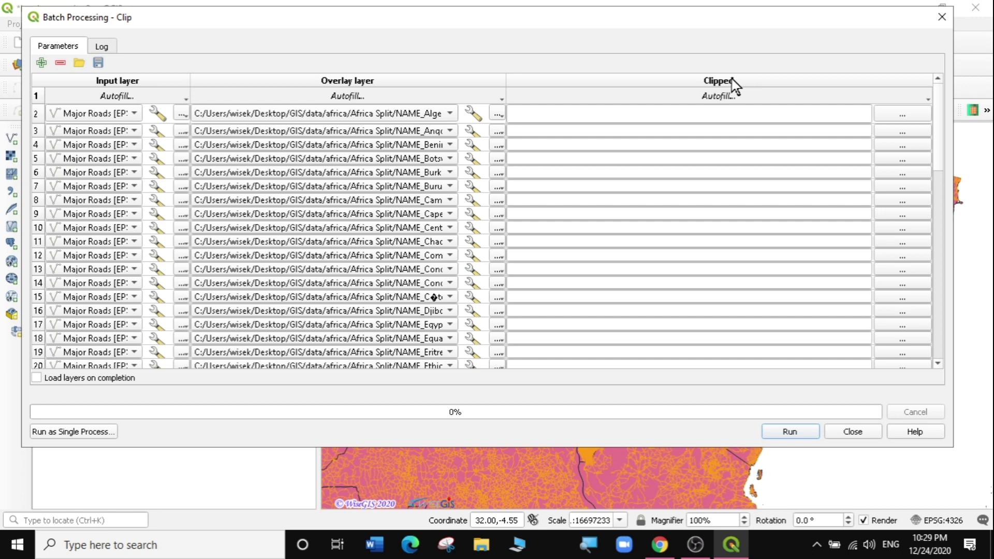
Set the clip output to a GPKG file with the base name Clipped in the africa/ClippedRoads folder.
click(900, 114)
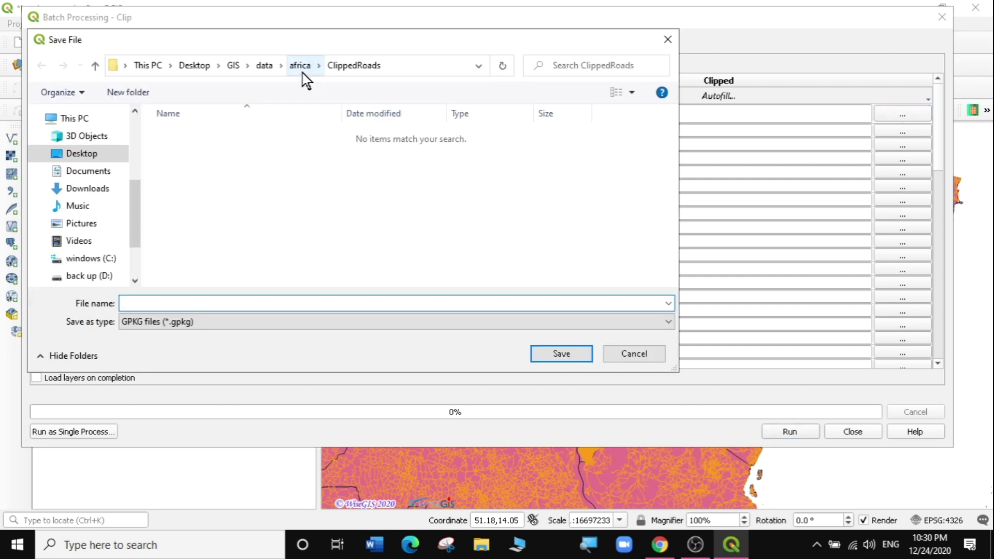
click(300, 66)
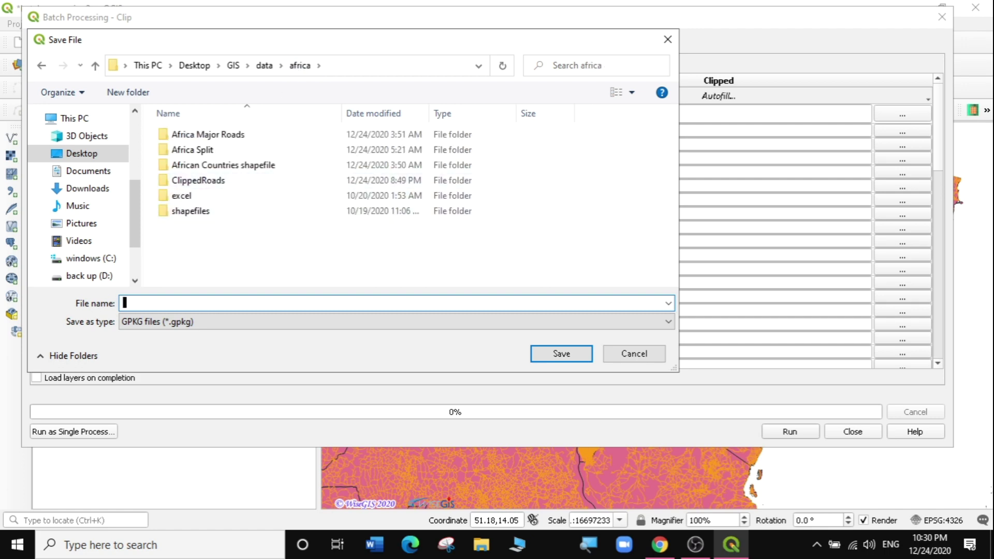
text(Clipped)
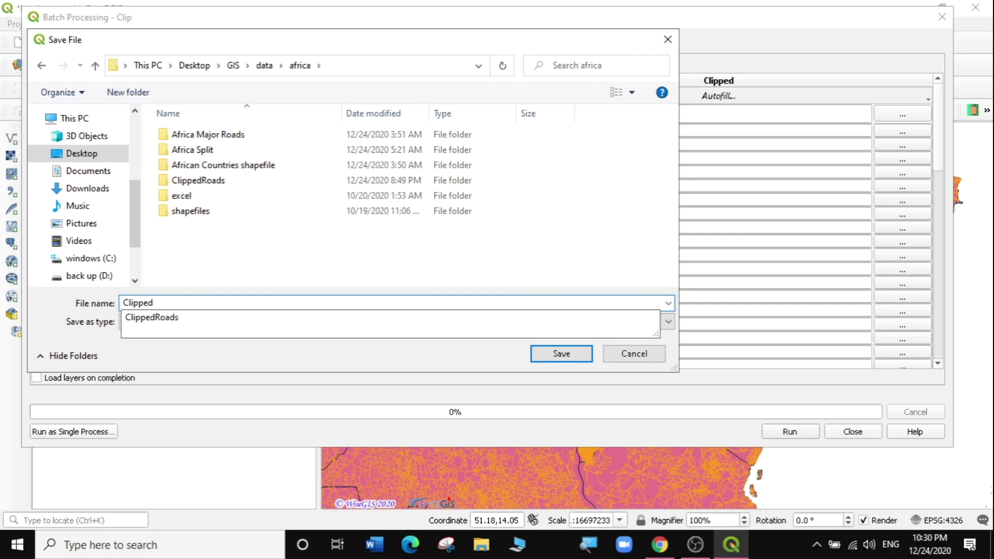
click(190, 180)
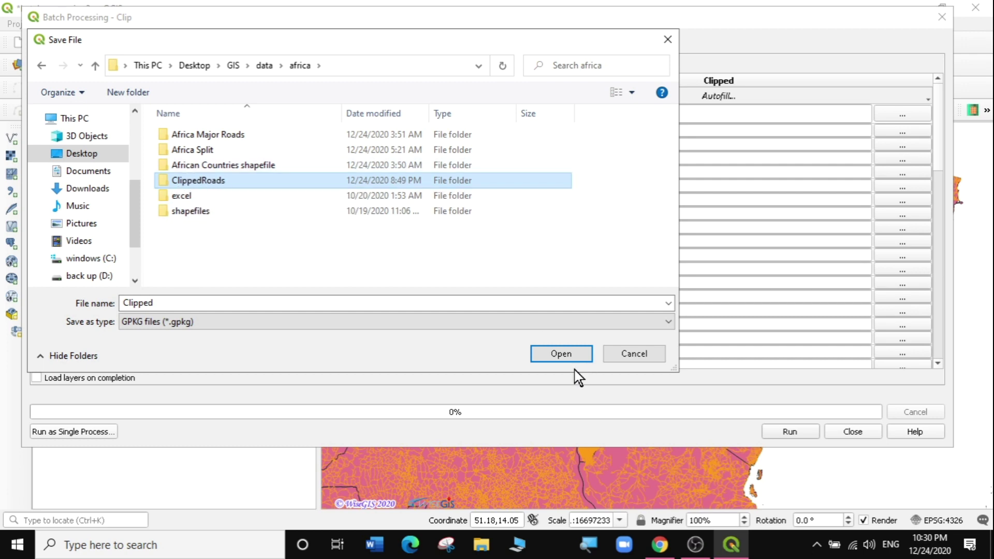
click(559, 356)
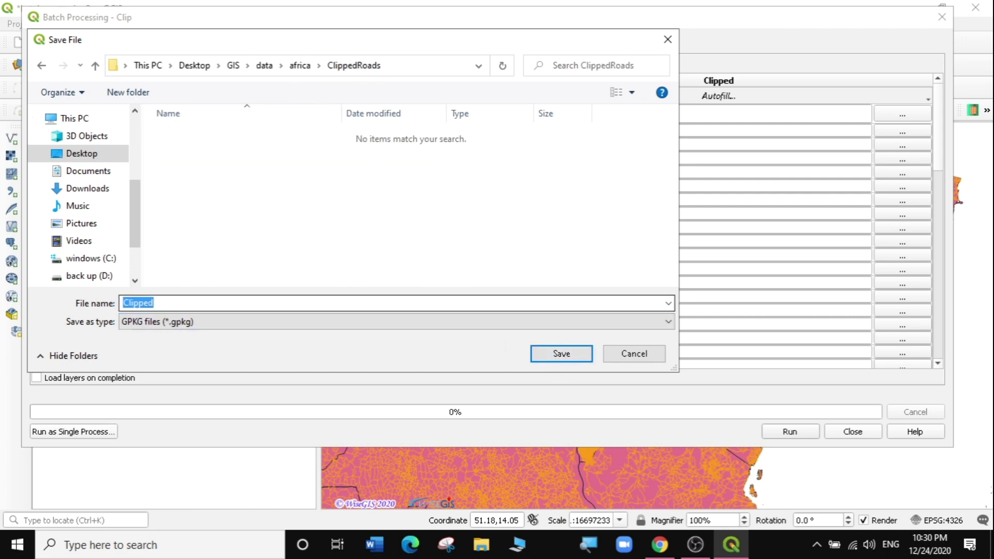
key(End)
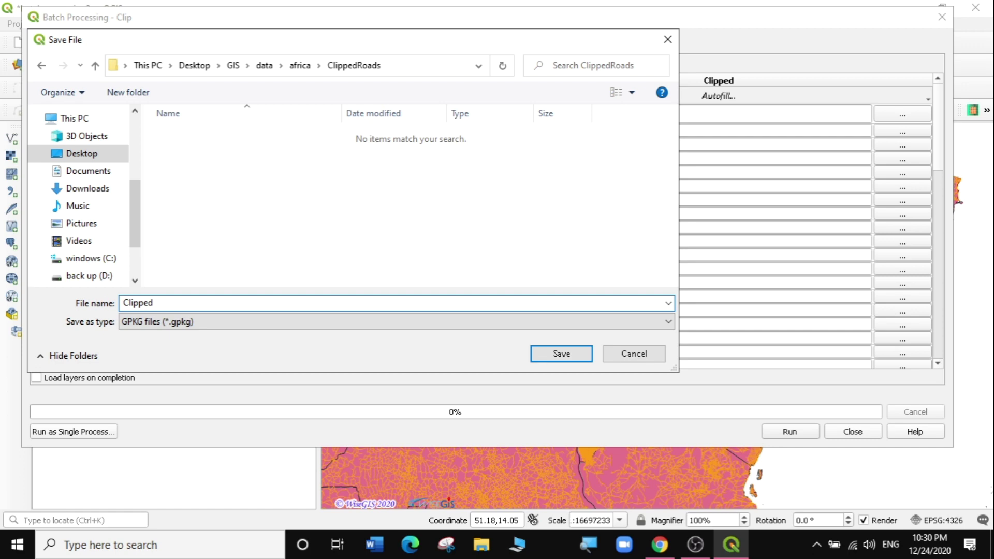
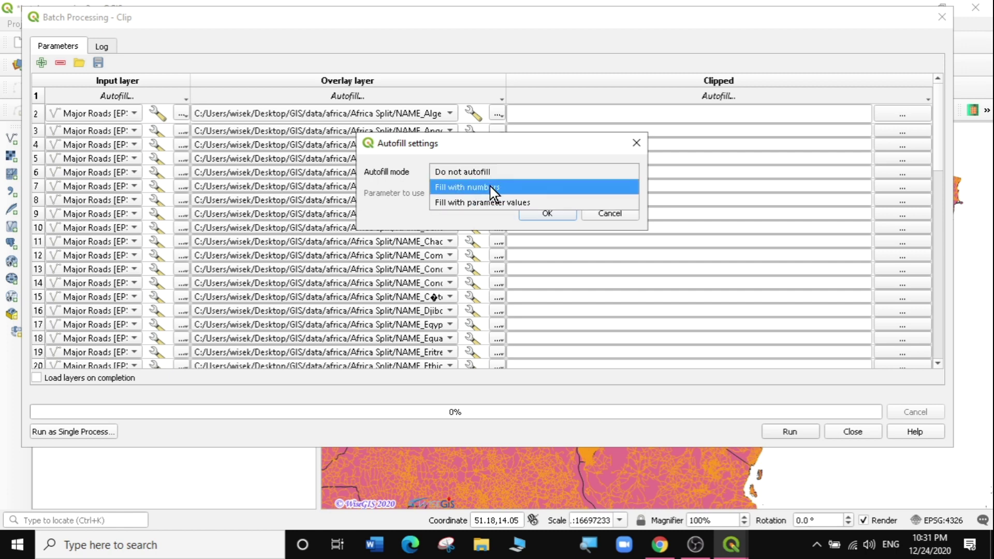
Autofill the output file names with parameter values, using the Overlay layer as the parameter.
click(489, 201)
drag(468, 155, 681, 166)
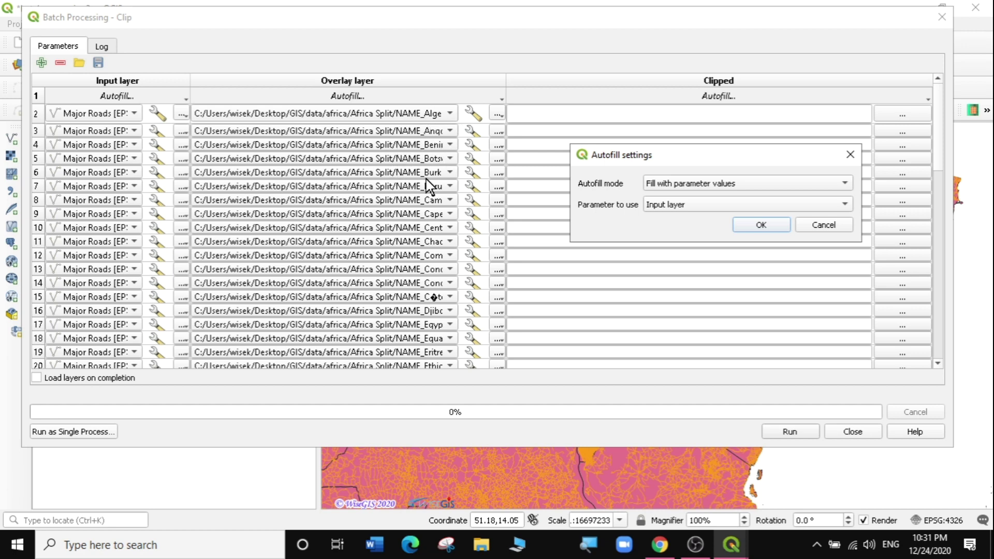
drag(711, 160, 535, 138)
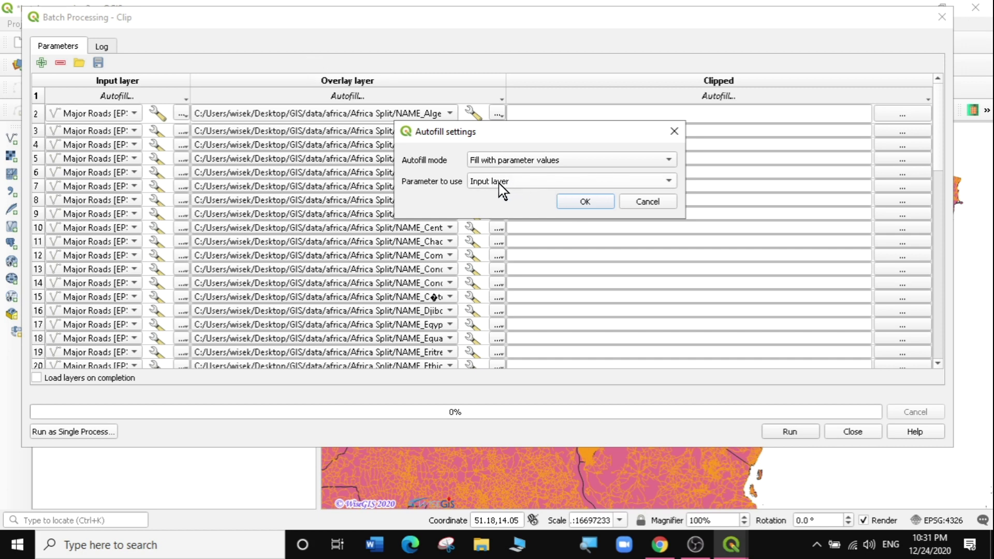
click(634, 181)
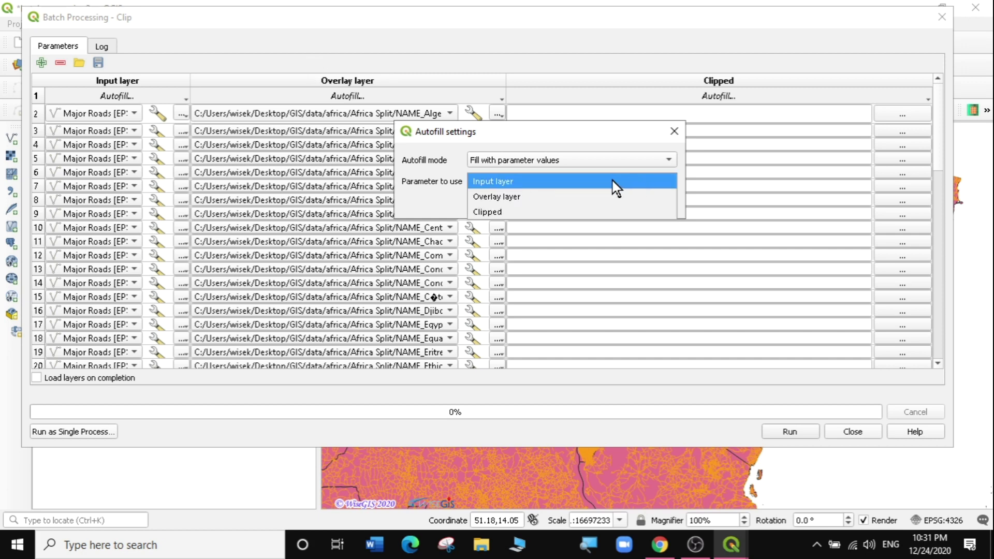
click(502, 194)
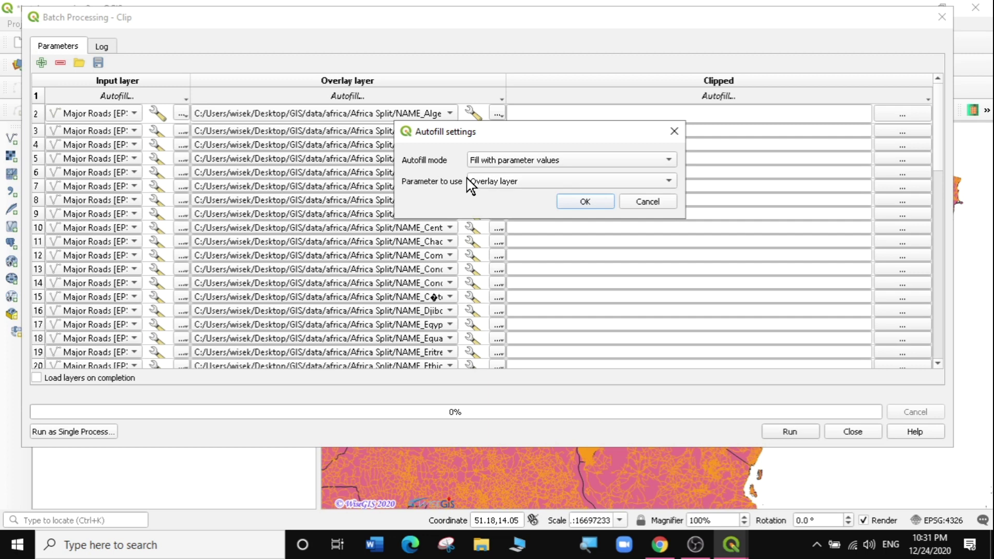
click(585, 202)
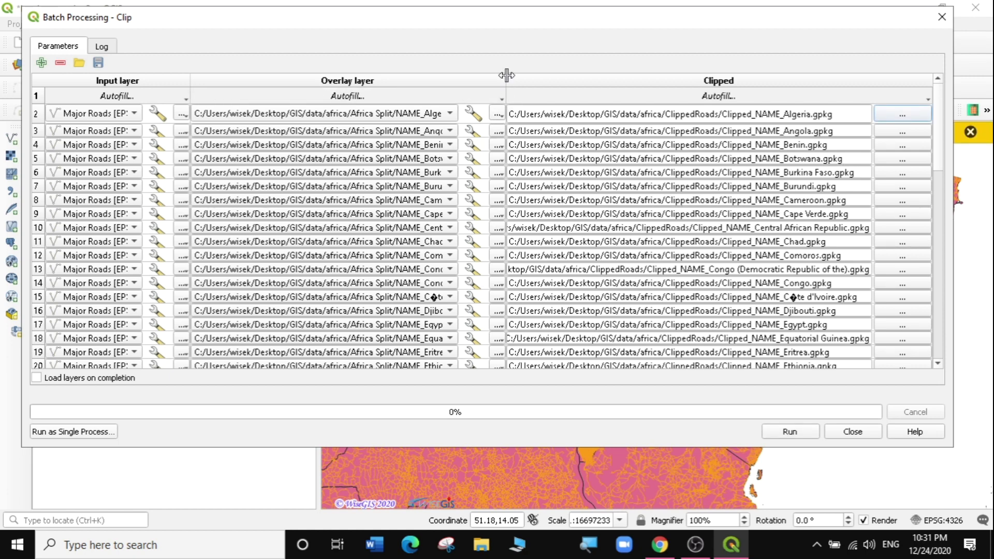
Compare the autofilled output file names with their overlay layer paths through to the end of the batch table.
drag(506, 78, 564, 78)
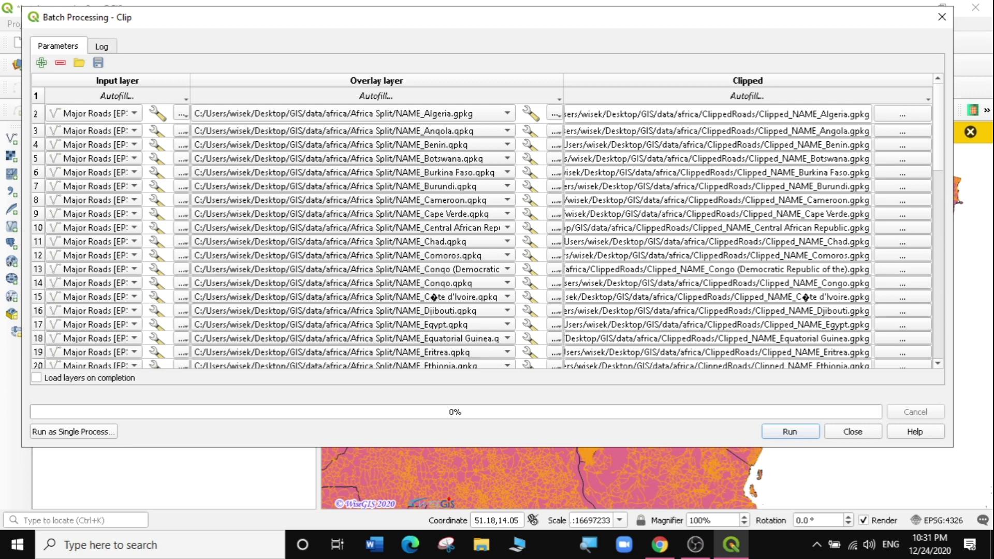
drag(759, 114, 872, 114)
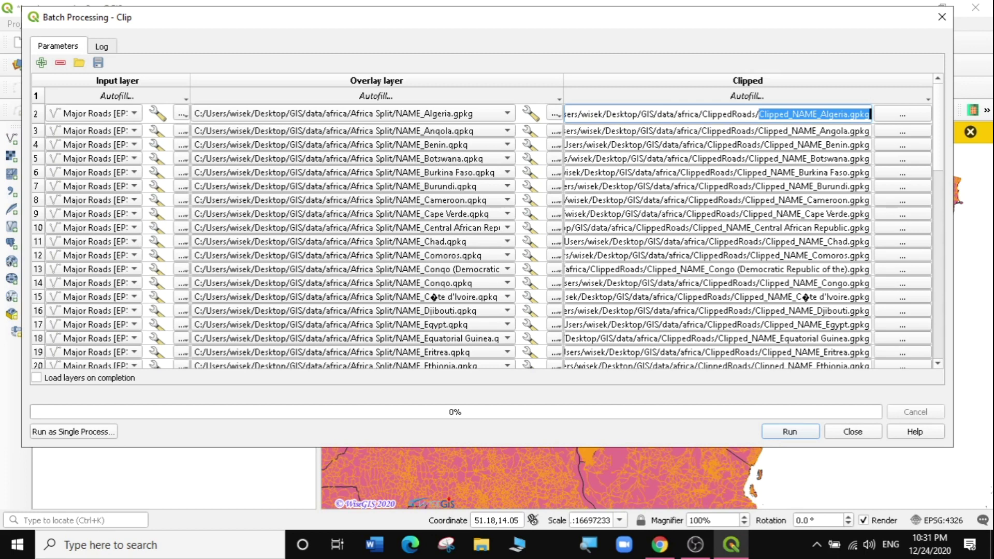
drag(758, 131, 791, 131)
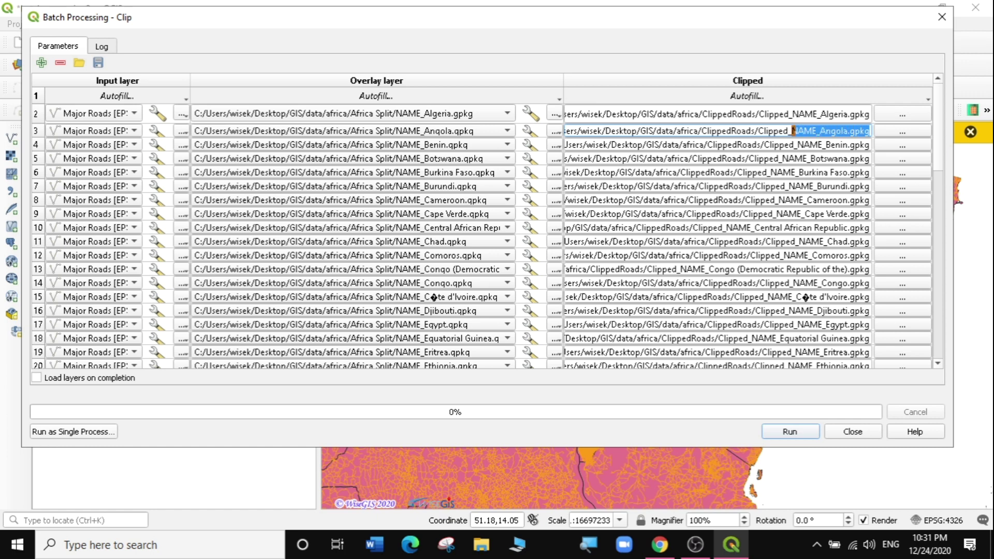
click(467, 131)
click(468, 131)
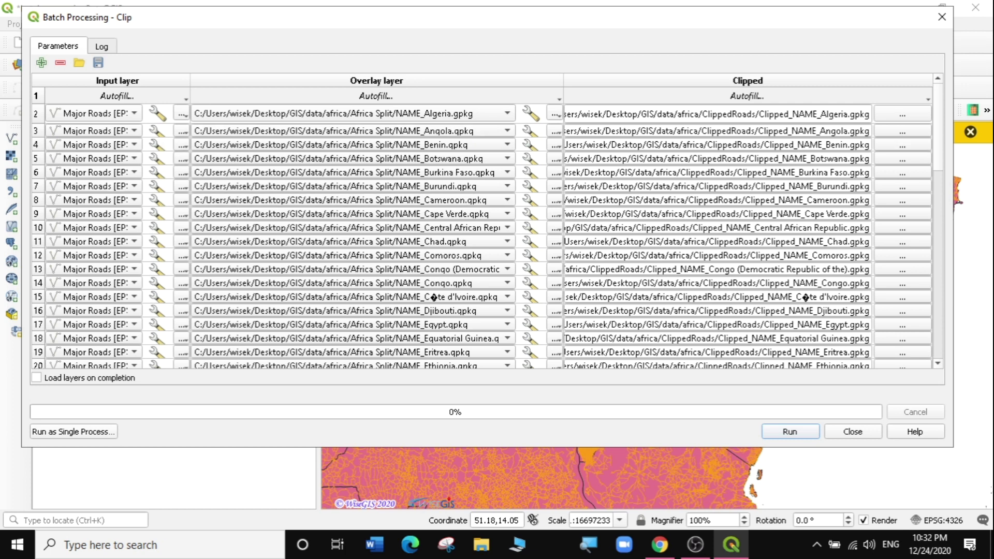
scroll(921, 185, down, 15)
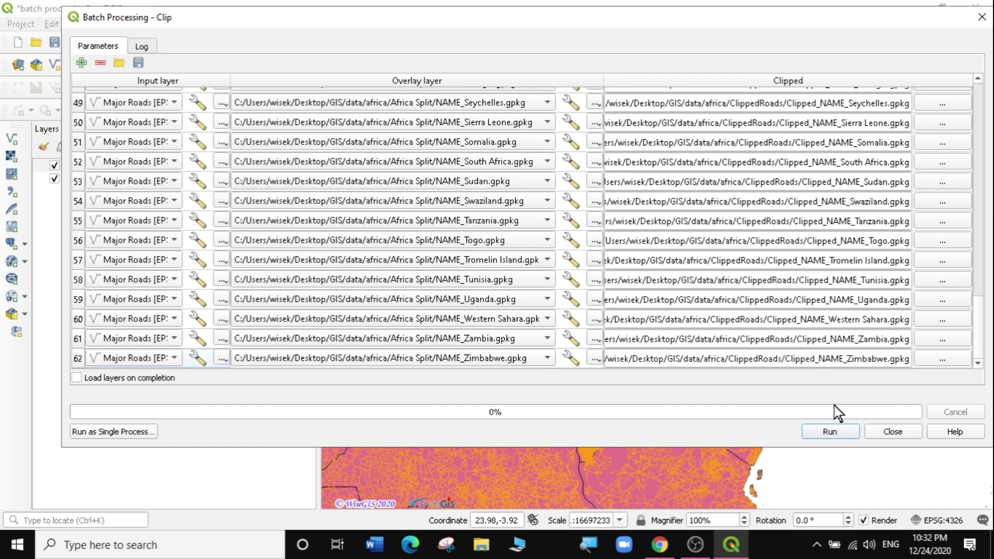
Run the batch clip on all rows, then close the Batch Processing dialog and the Results Viewer.
click(830, 432)
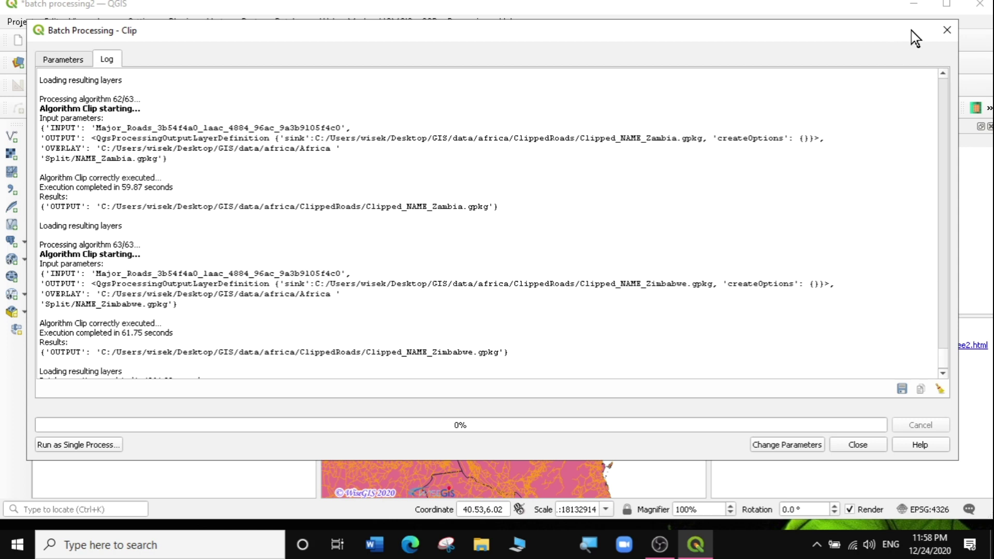
click(946, 30)
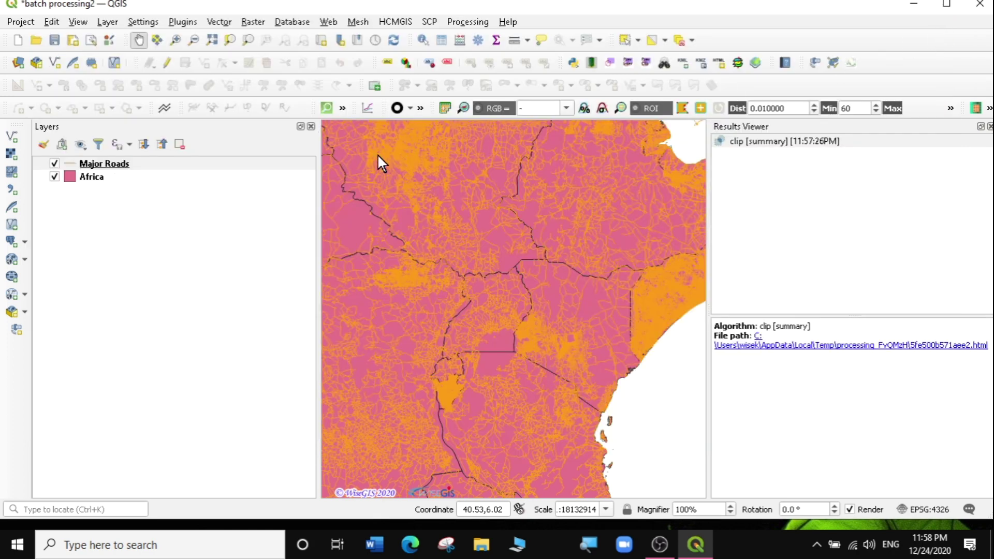
click(989, 126)
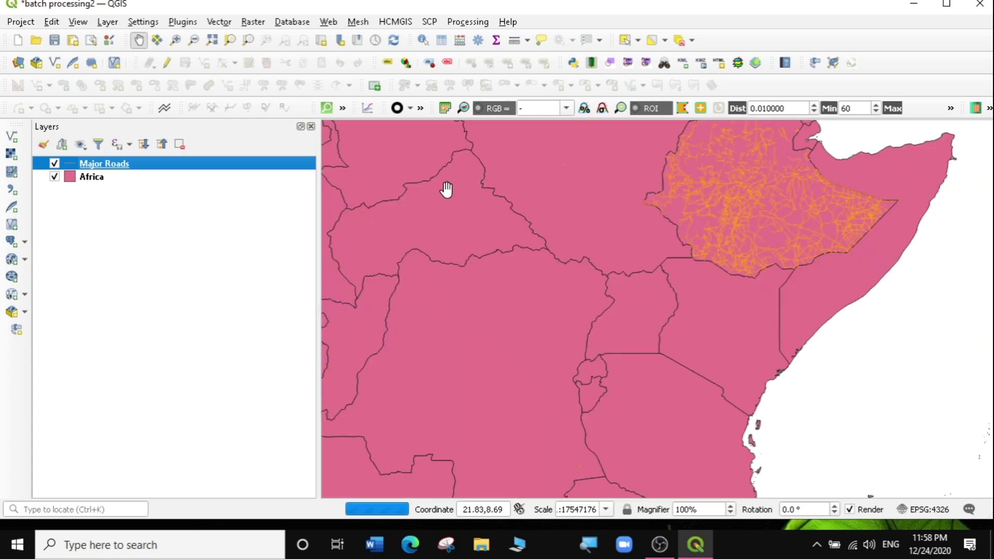
Hide the Major Roads layer so that only the Africa layer is displayed across the continent.
click(54, 164)
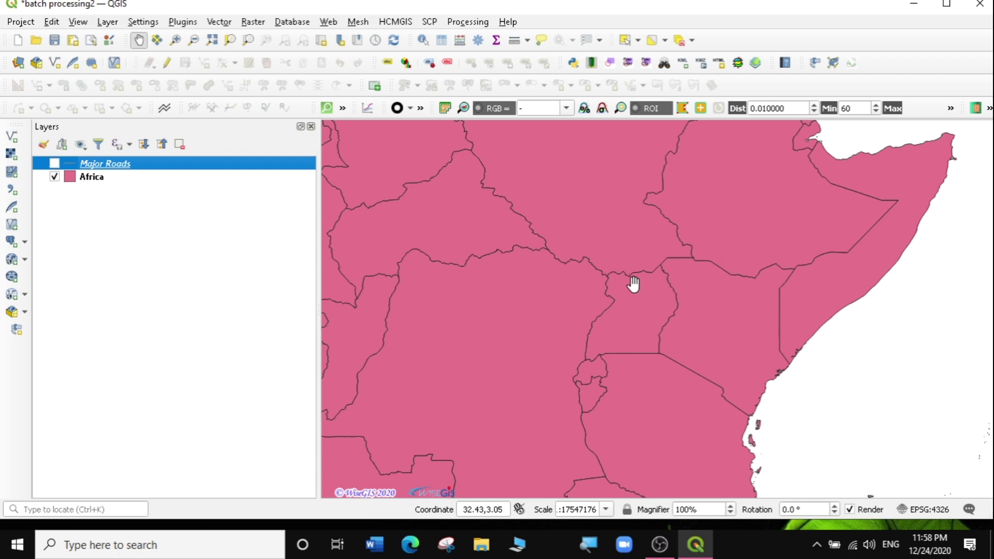
scroll(613, 285, down, 1)
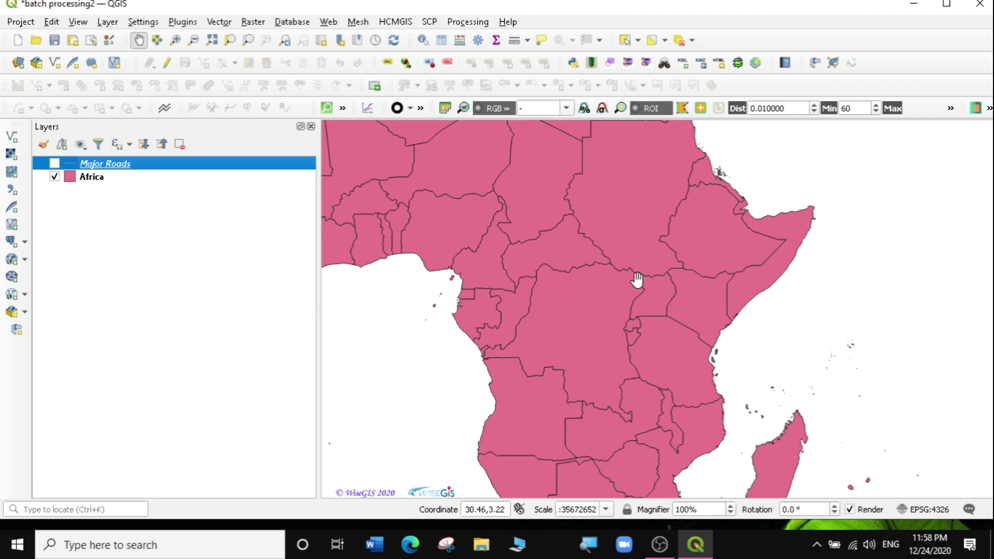
drag(613, 280, 659, 295)
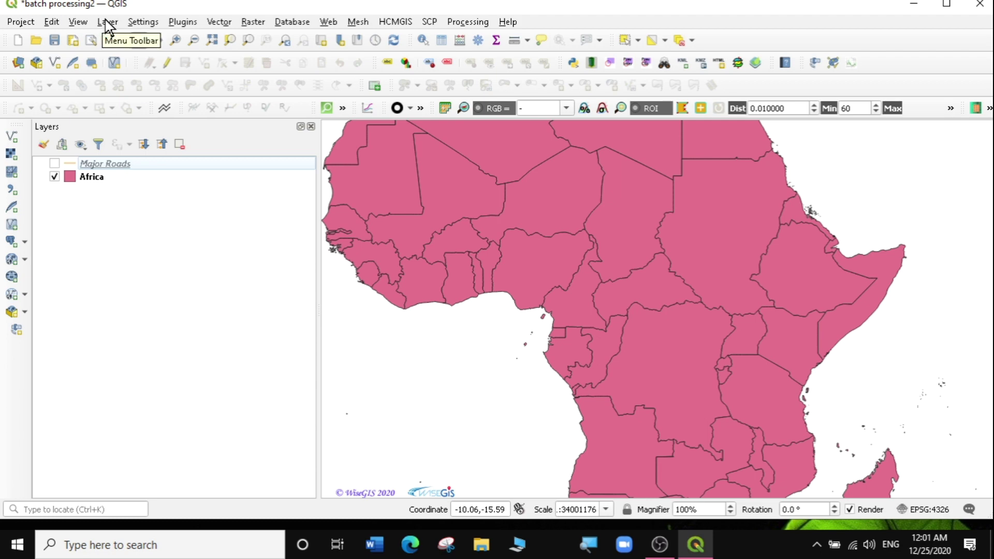
Start adding a vector layer from file and browse to the ClippedRoads folder inside the africa data folder.
click(108, 22)
mouse_move(118, 55)
mouse_move(200, 72)
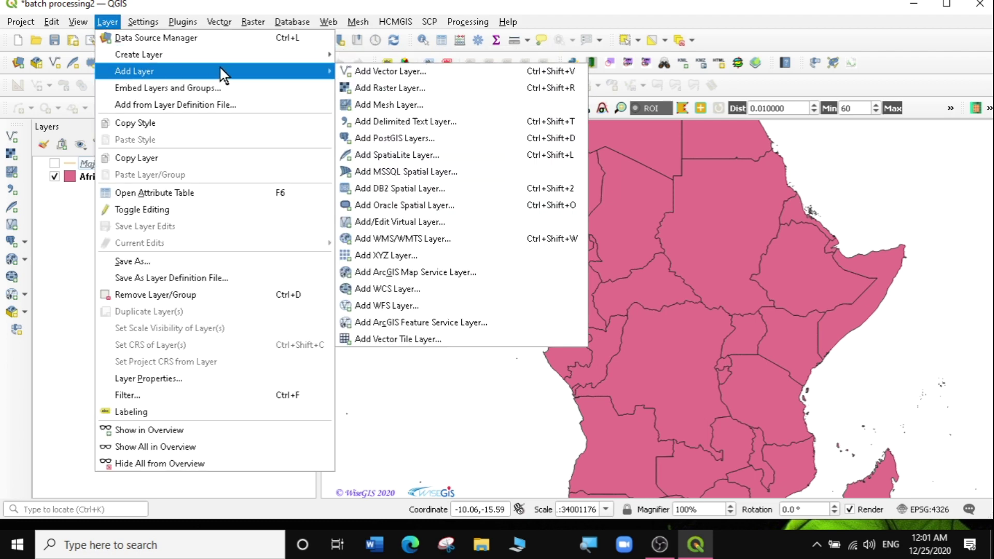
click(377, 71)
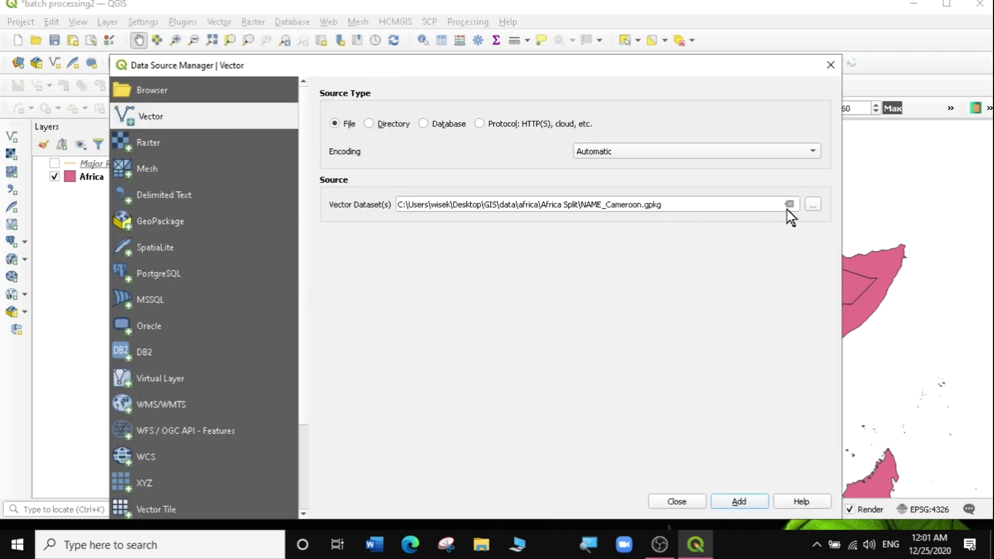
click(813, 205)
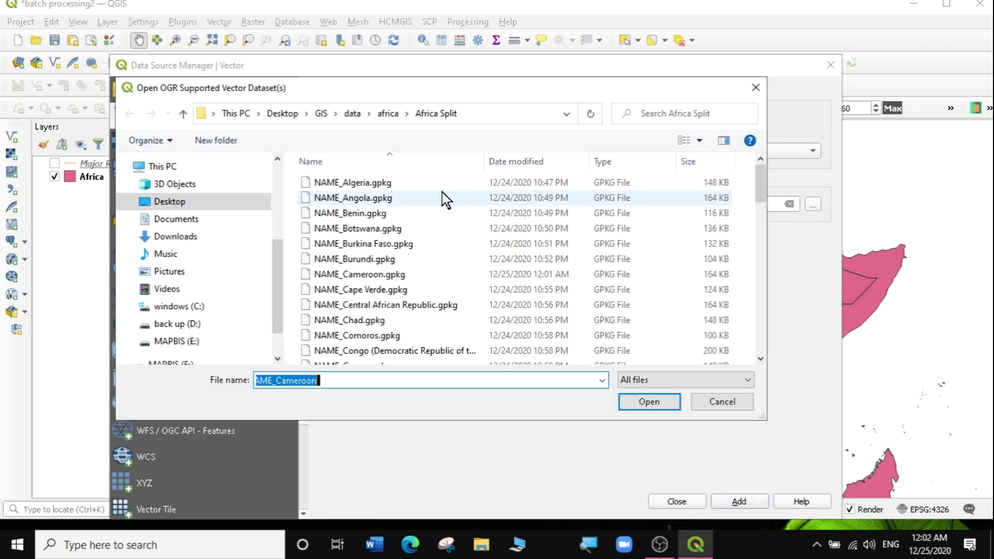
click(352, 114)
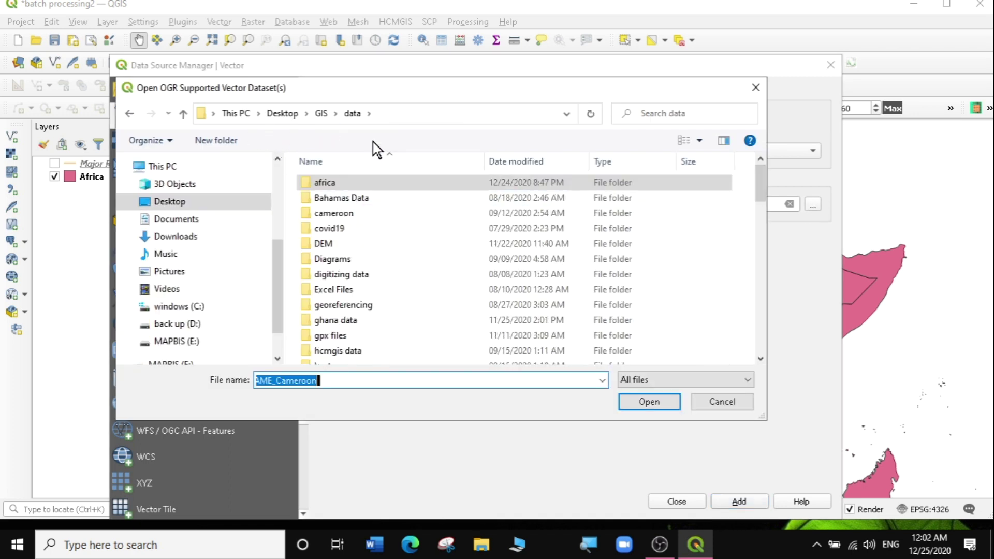
double_click(326, 184)
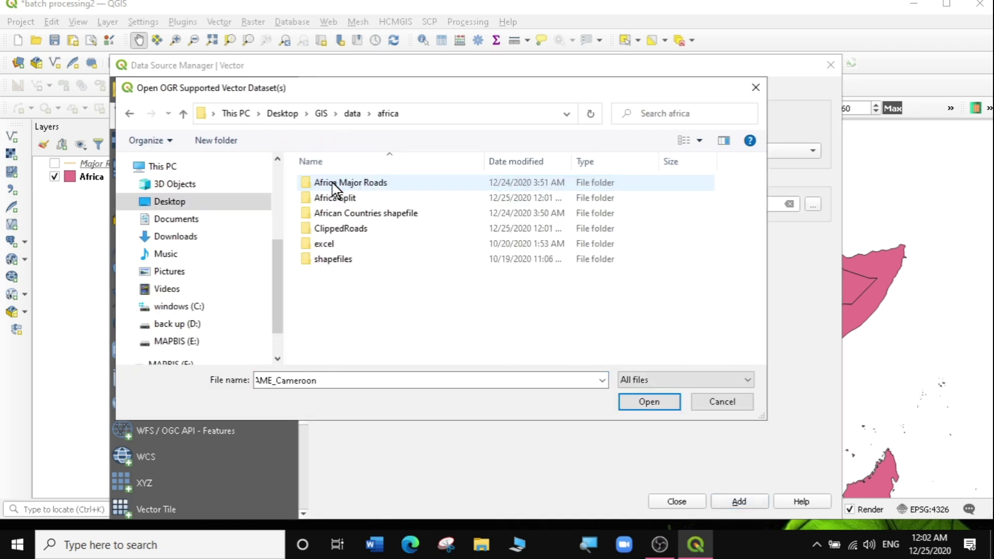
double_click(347, 228)
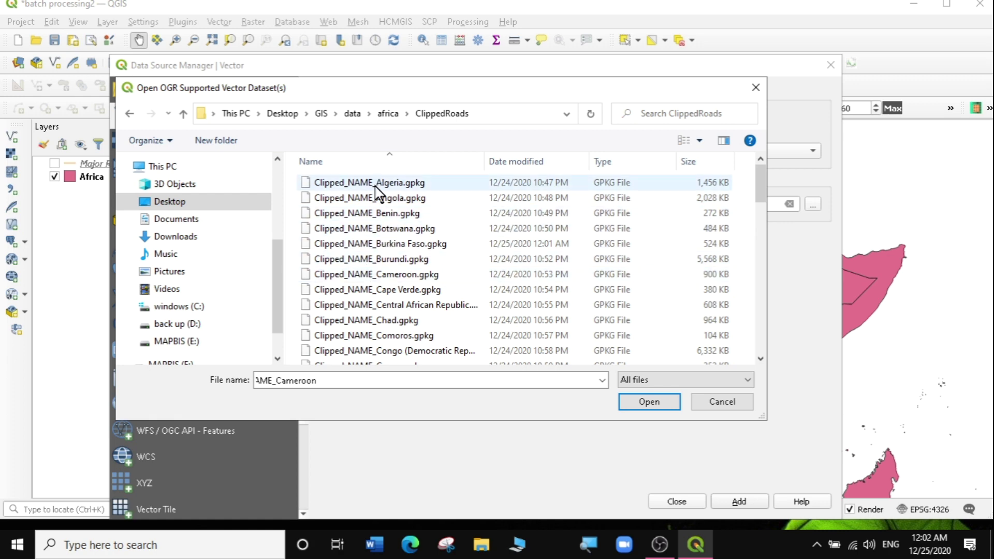
Add Clipped_NAME_Benin.gpkg to the project and inspect its roads against Benin's boundary on the map.
click(383, 215)
click(644, 403)
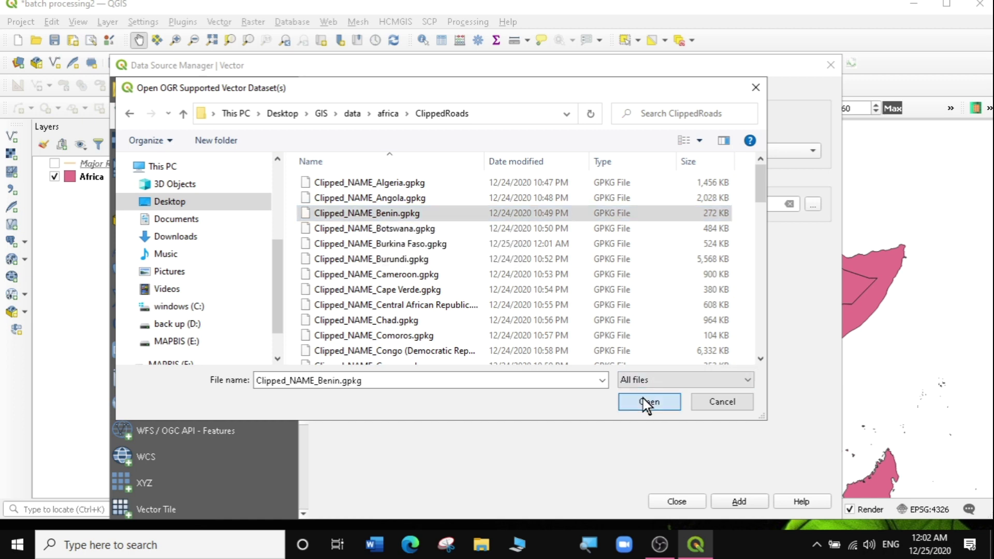
click(738, 502)
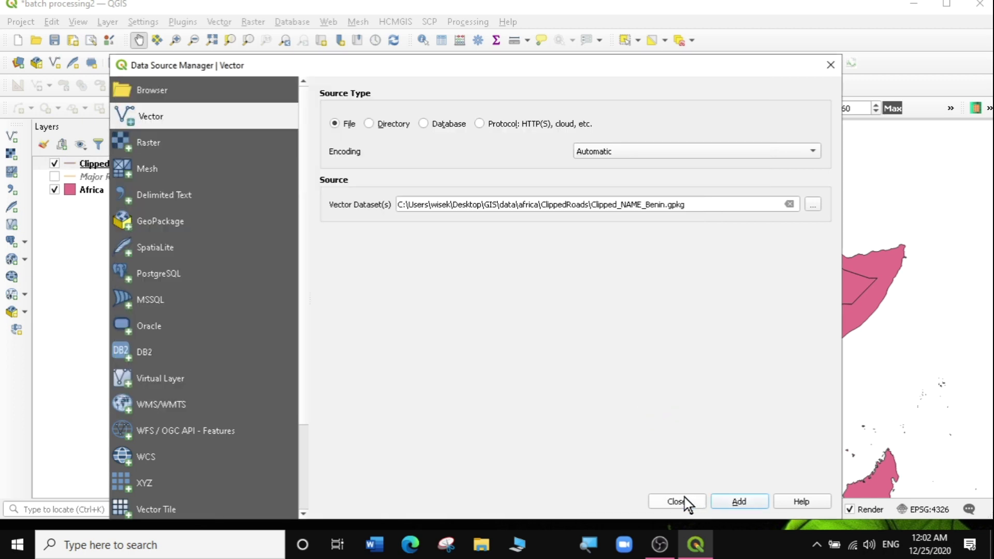
click(675, 502)
scroll(492, 266, up, 2)
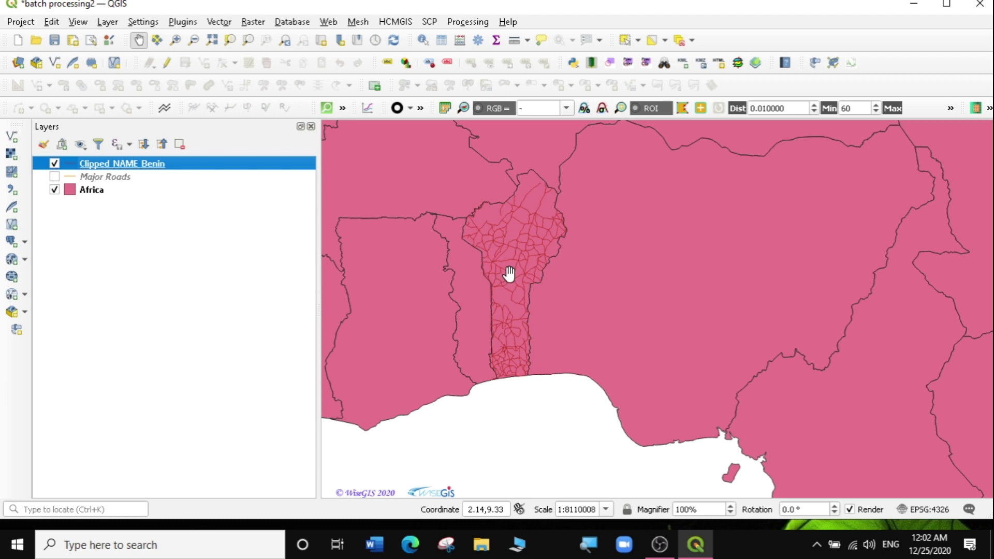
scroll(521, 262, up, 2)
scroll(517, 264, down, 2)
drag(517, 264, 628, 292)
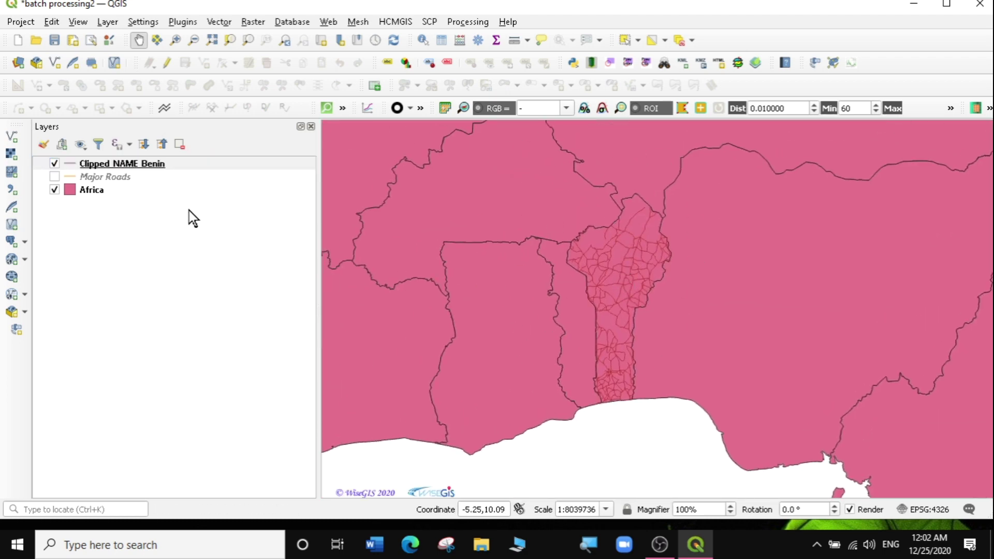
Add Clipped_NAME_Ethiopia.gpkg from the ClippedRoads folder as a vector layer, then close the Data Source Manager.
click(110, 22)
mouse_move(135, 58)
mouse_move(137, 70)
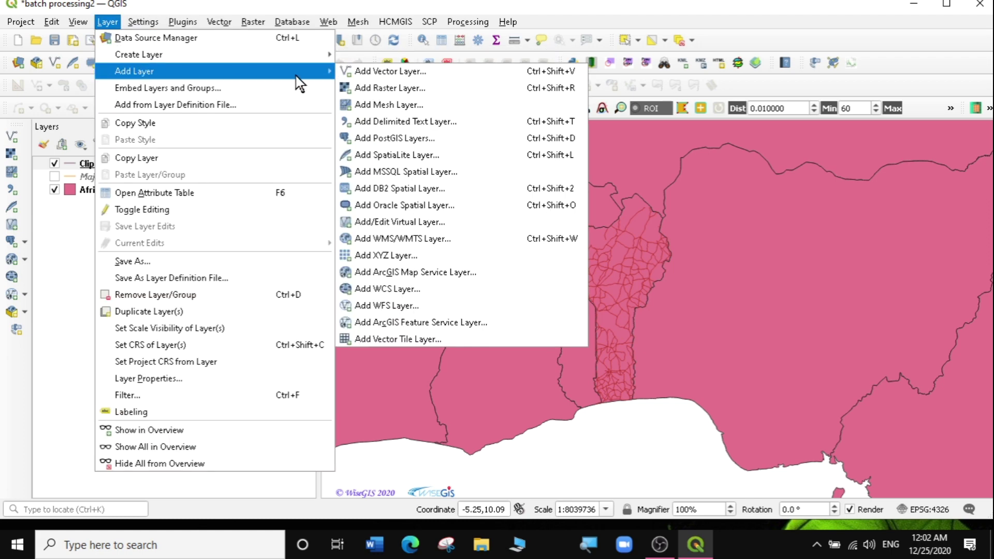
click(403, 71)
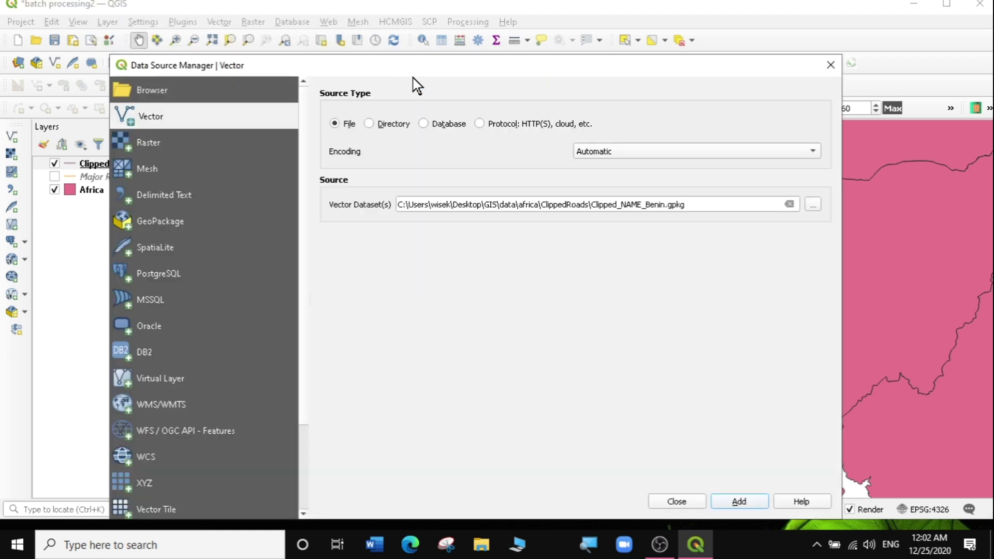
click(813, 205)
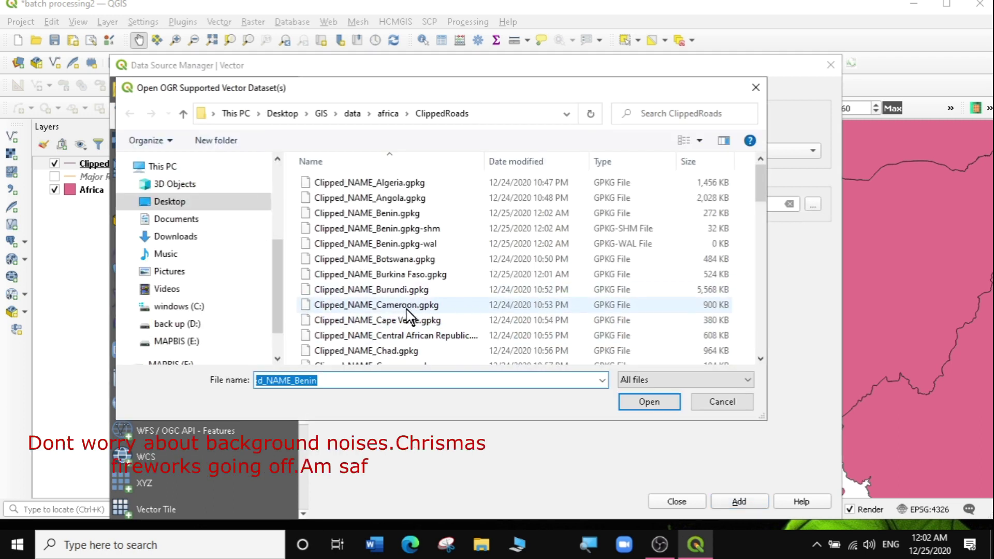
scroll(761, 181, down, 5)
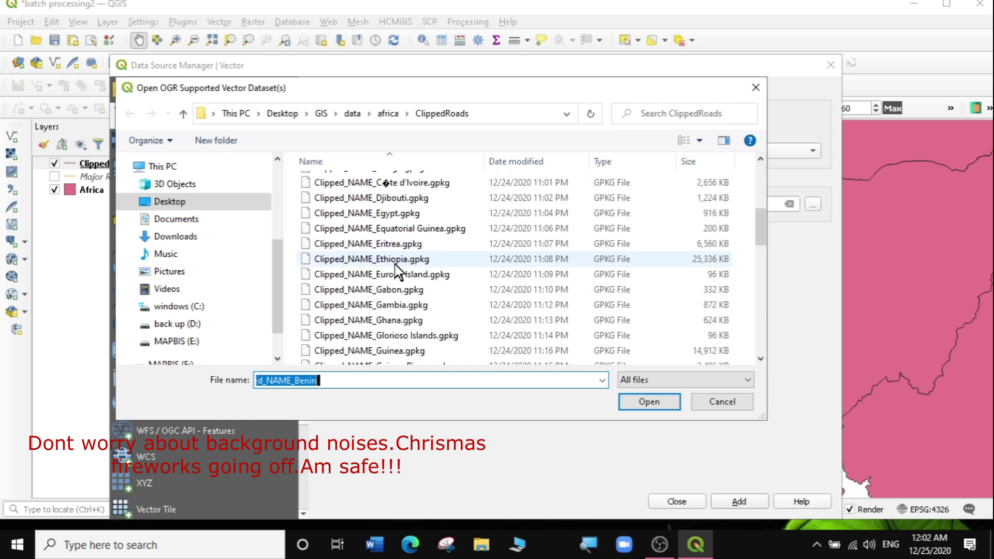
click(396, 260)
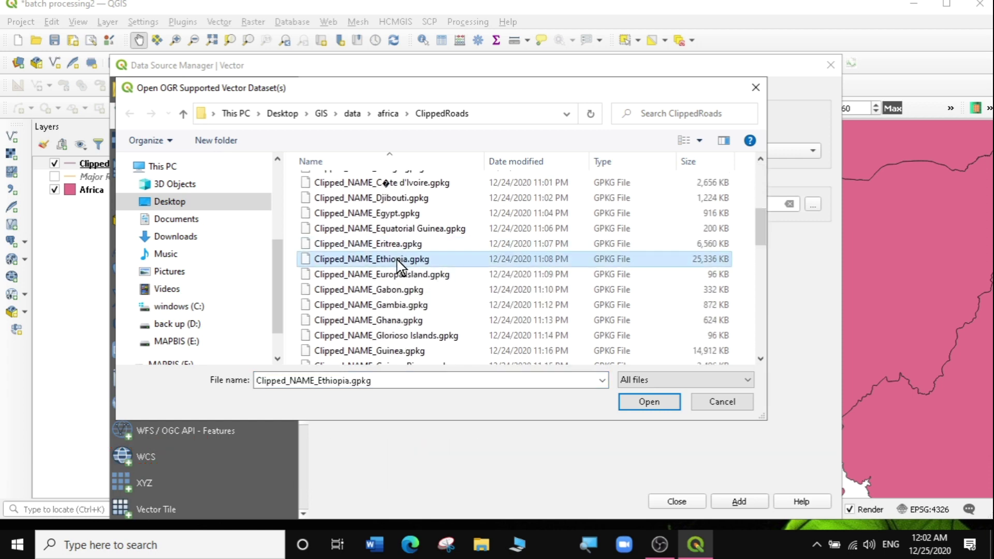
click(648, 401)
click(739, 501)
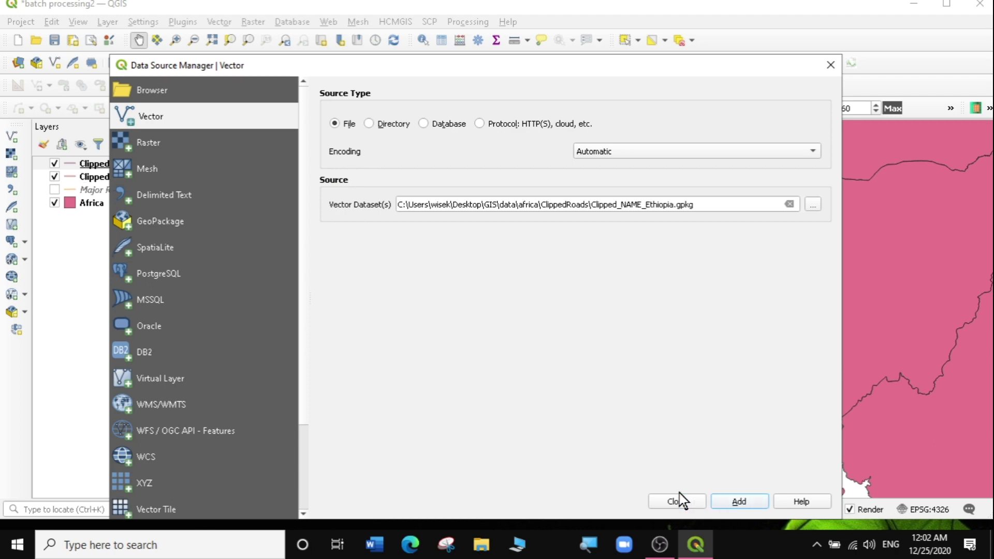
click(675, 501)
Examine the clipped Ethiopia roads up close and together with the Benin roads across the Africa layer.
scroll(787, 302, down, 4)
drag(855, 301, 559, 283)
scroll(595, 290, up, 2)
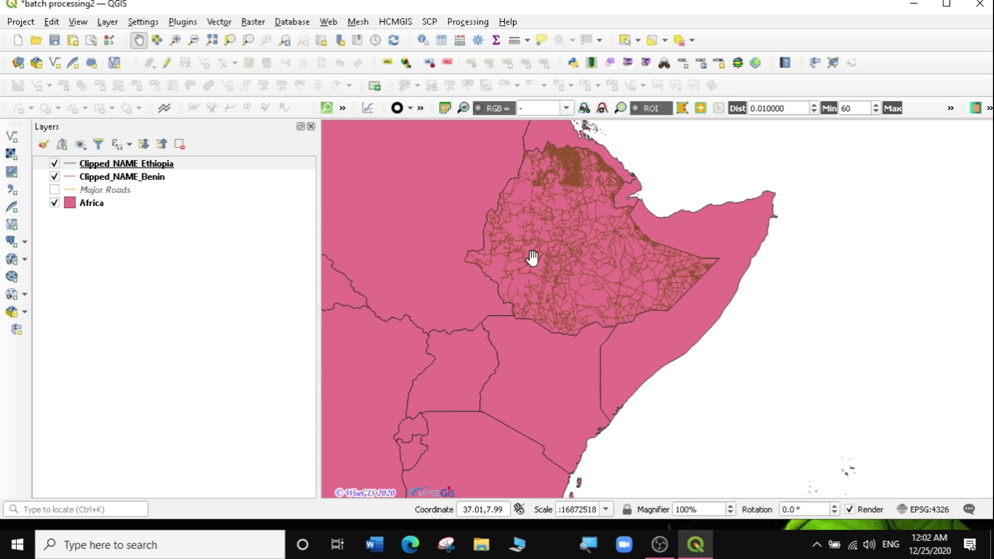
scroll(539, 273, down, 2)
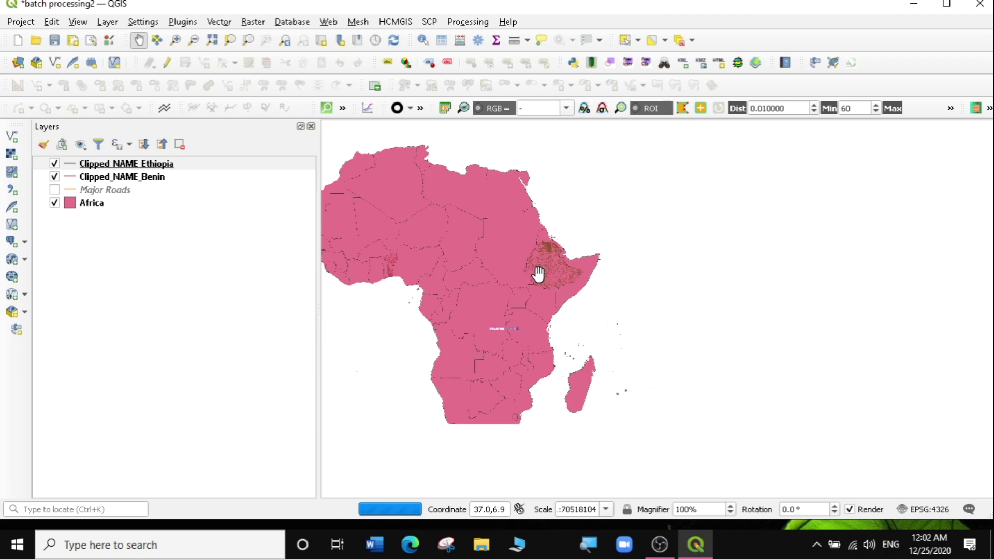
scroll(462, 272, up, 1)
drag(462, 273, 589, 284)
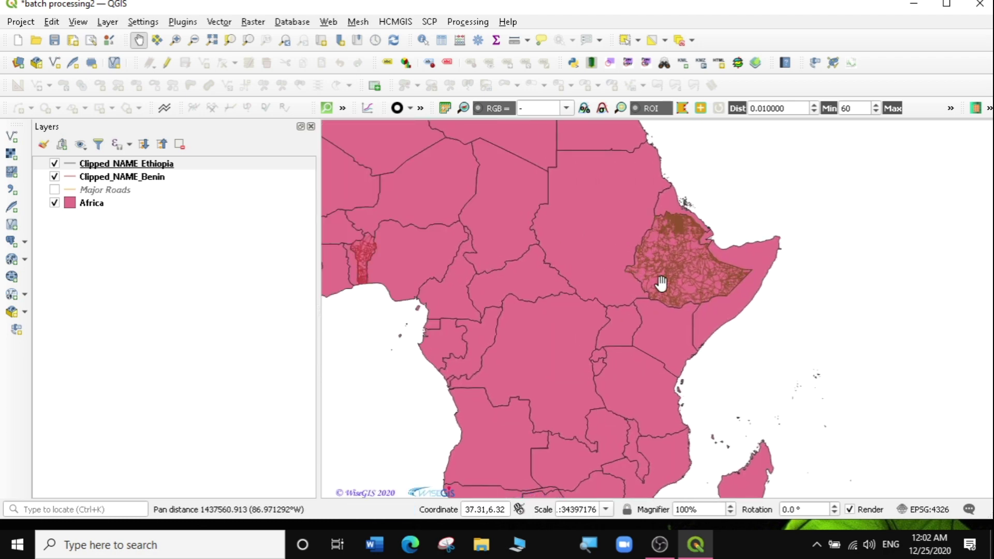